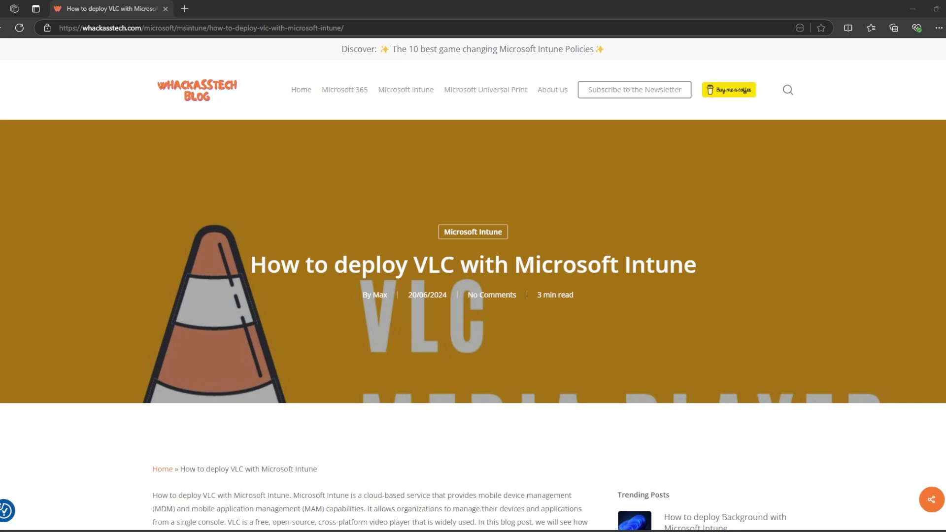
Scroll through the whackasstech VLC deployment guide's steps and back up to the top
scroll(473, 296, down, 7)
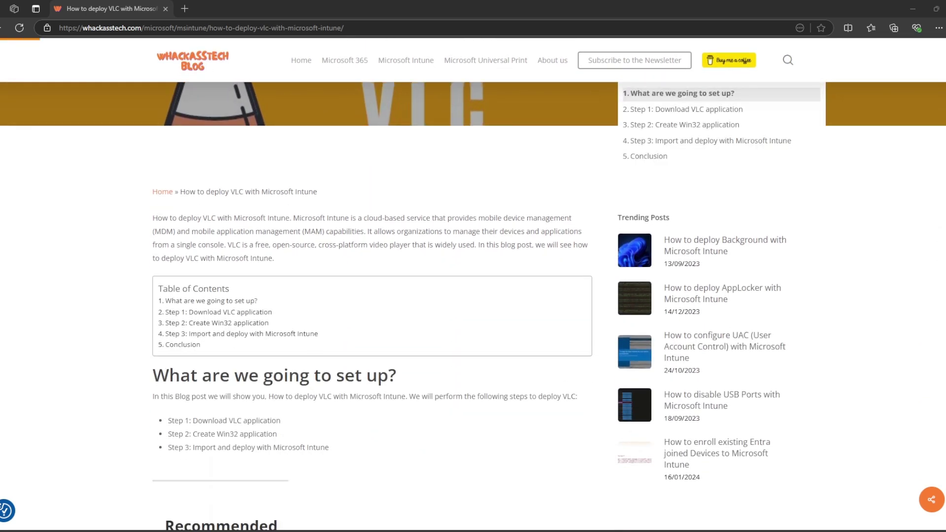
scroll(186, 257, down, 10)
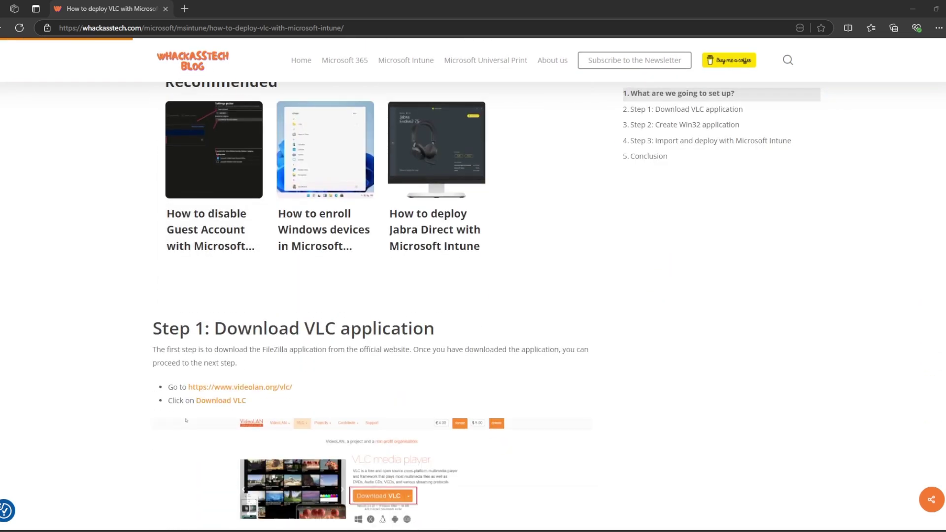
scroll(186, 257, down, 7)
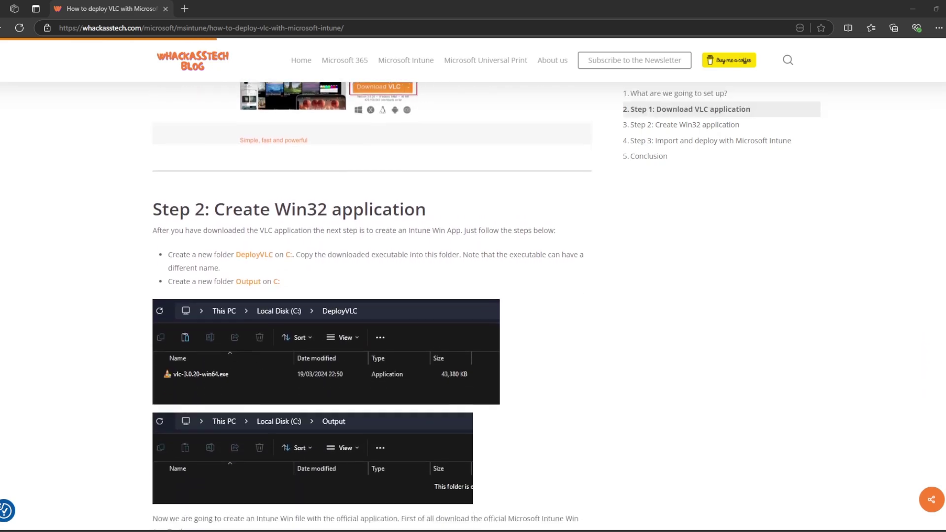
scroll(369, 296, up, 20)
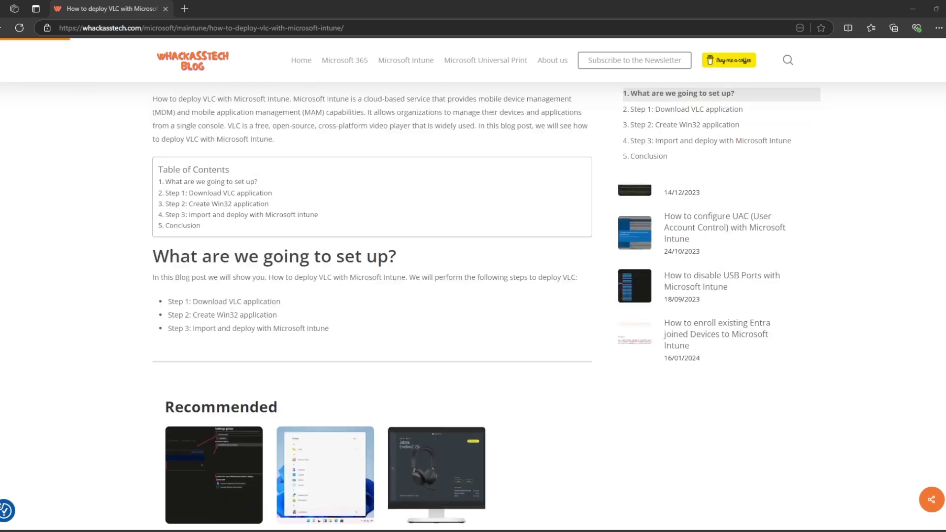
scroll(369, 295, up, 5)
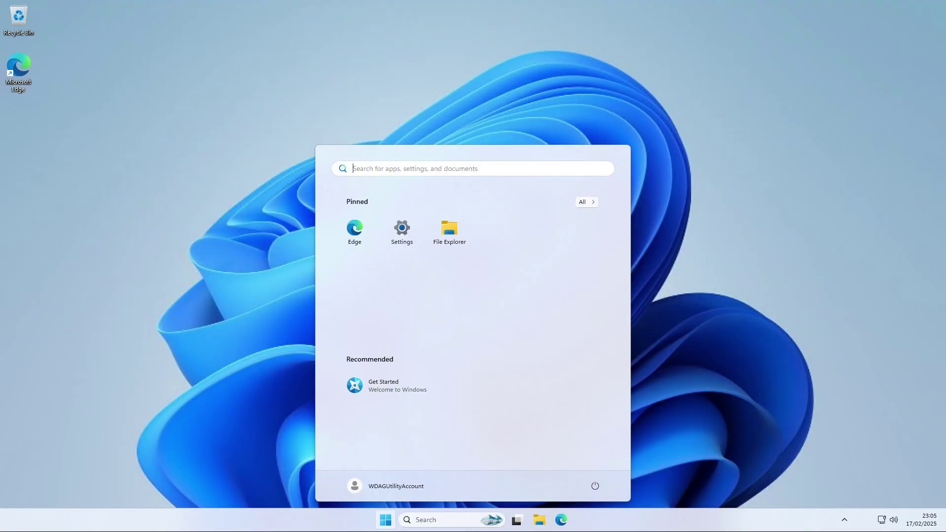
click(355, 226)
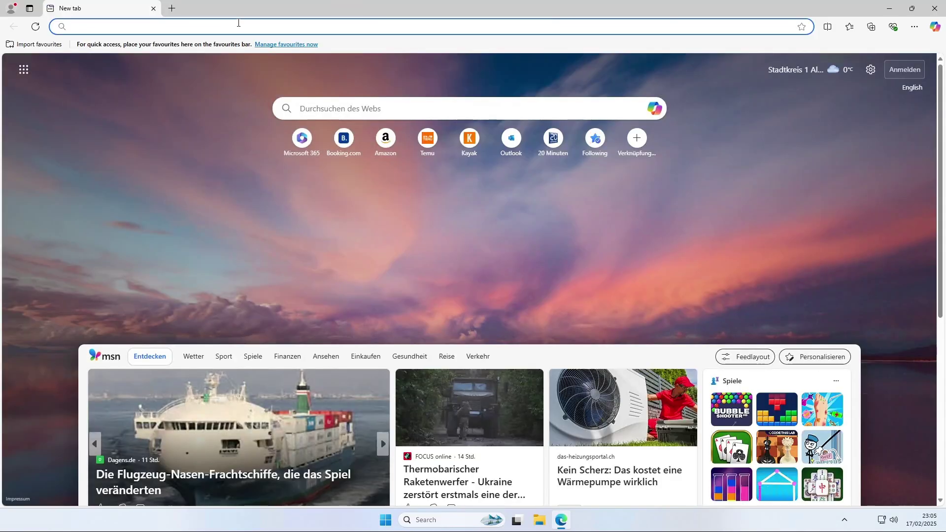
text(https://)
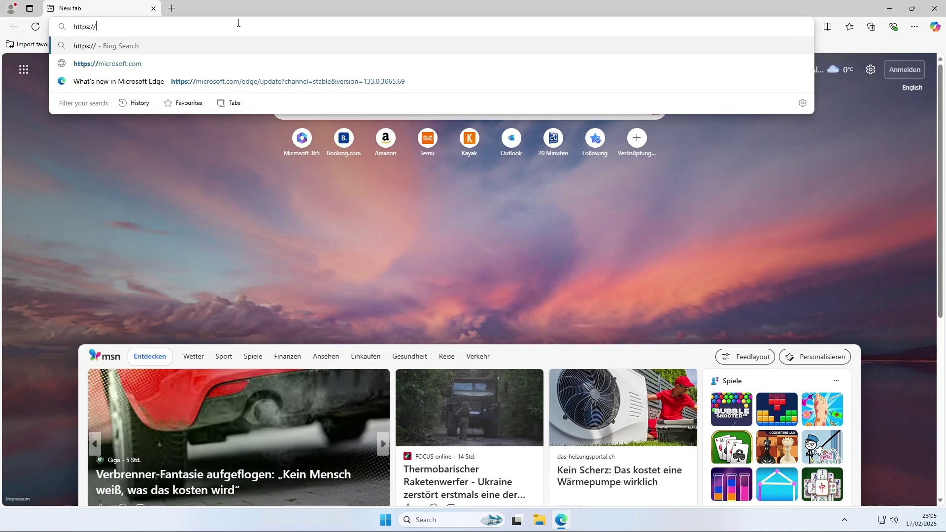
text(www.video)
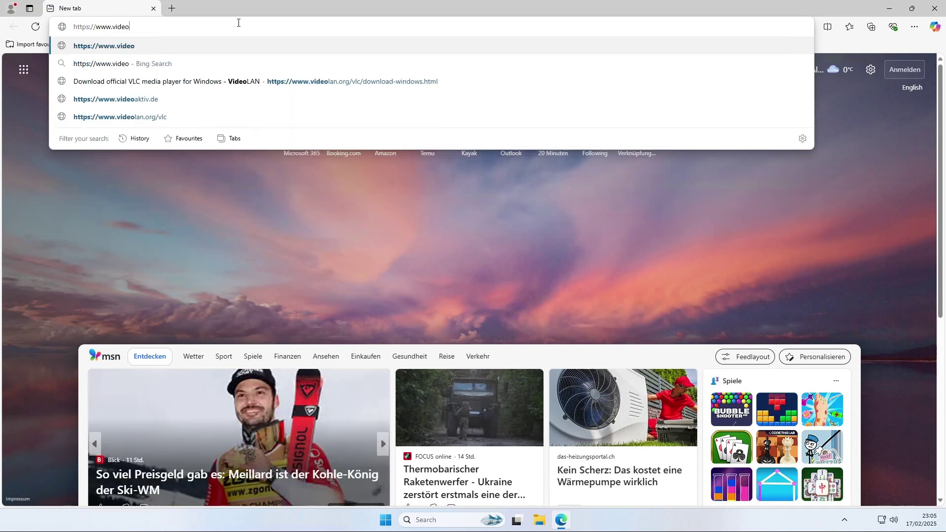
text(lan.org)
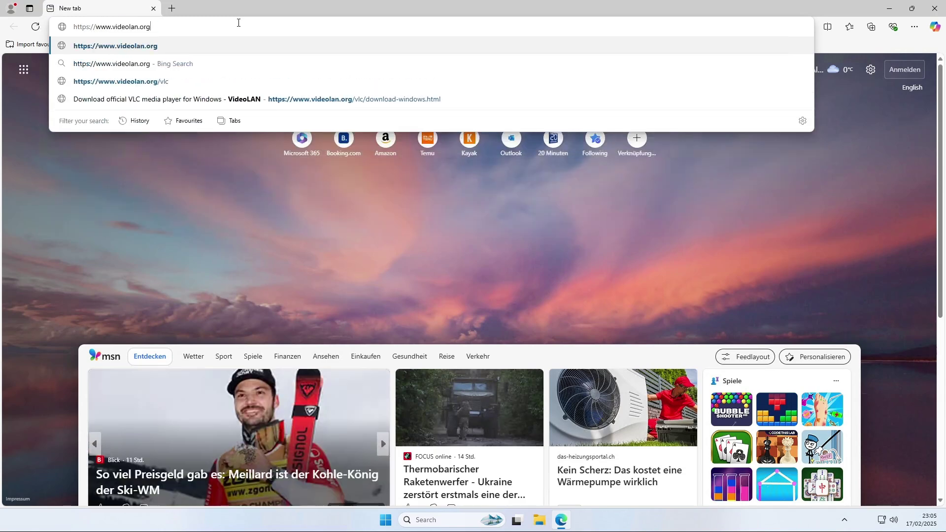
text(/vlc/)
key(Return)
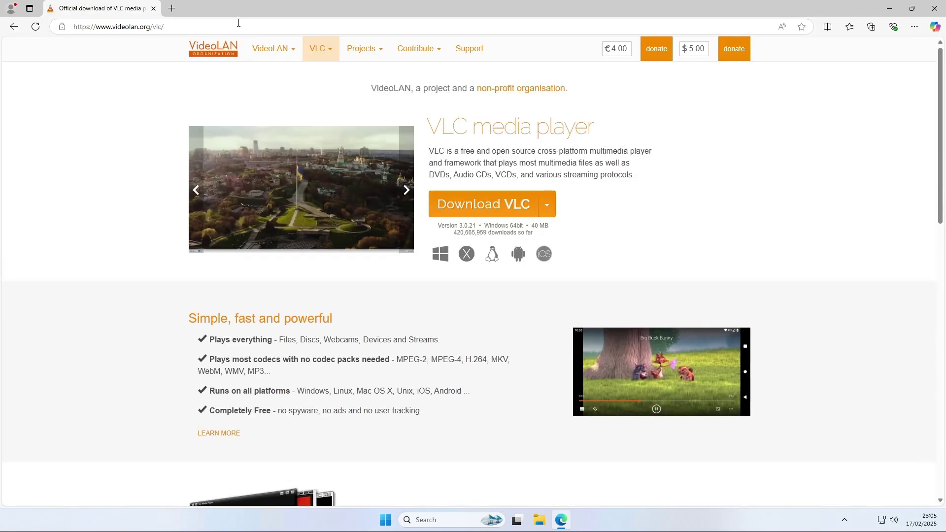
click(546, 207)
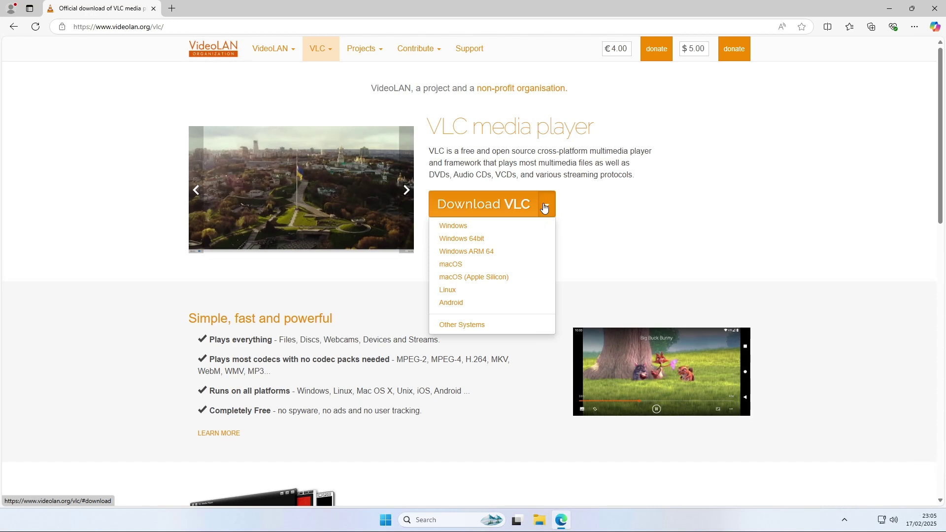
click(473, 240)
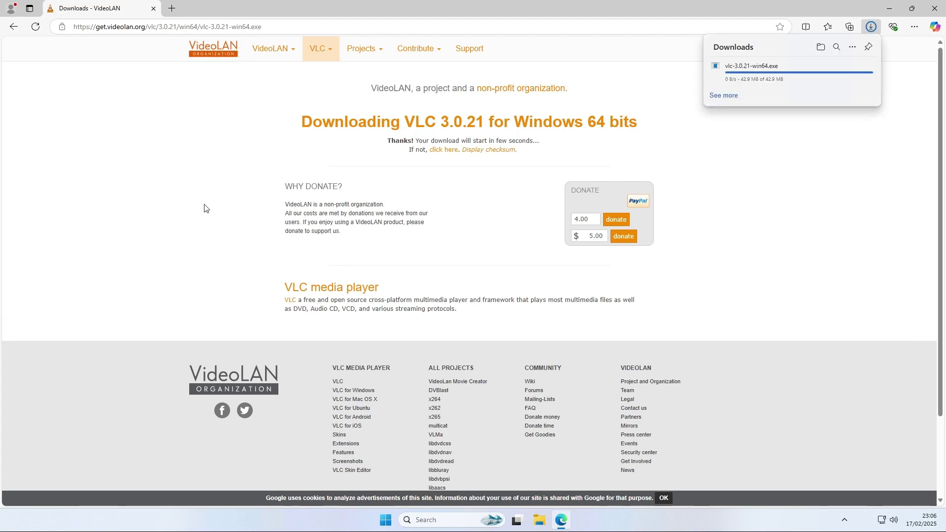
Show the downloaded vlc-3.0.21-win64 installer in the Downloads folder, with Edge minimized
click(735, 76)
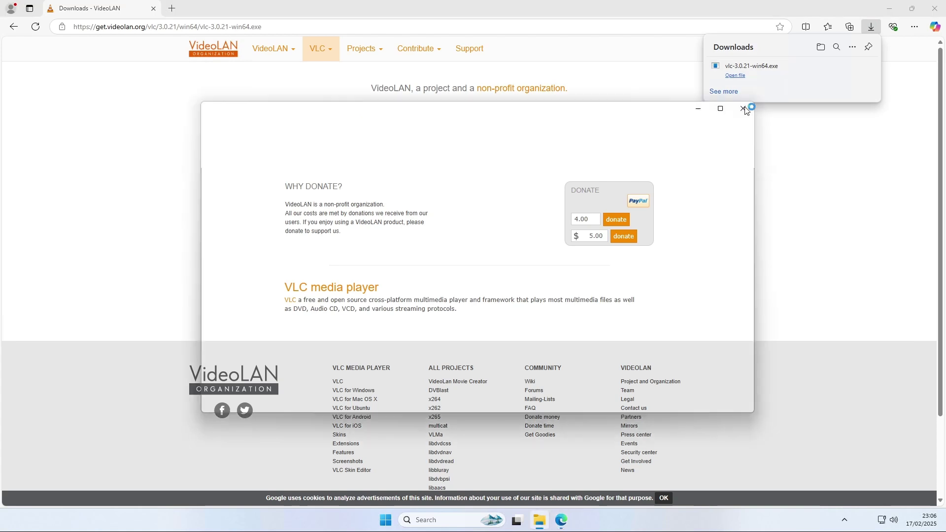
click(369, 261)
click(345, 204)
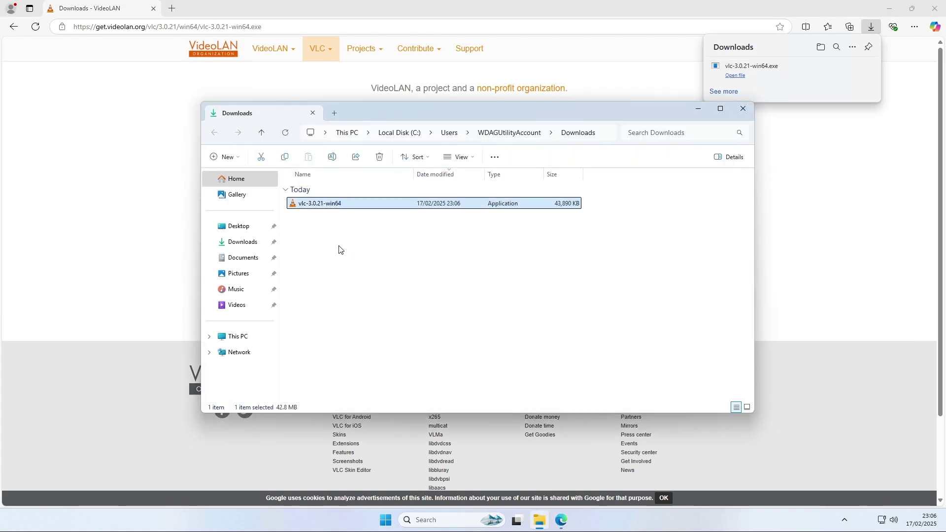
click(338, 249)
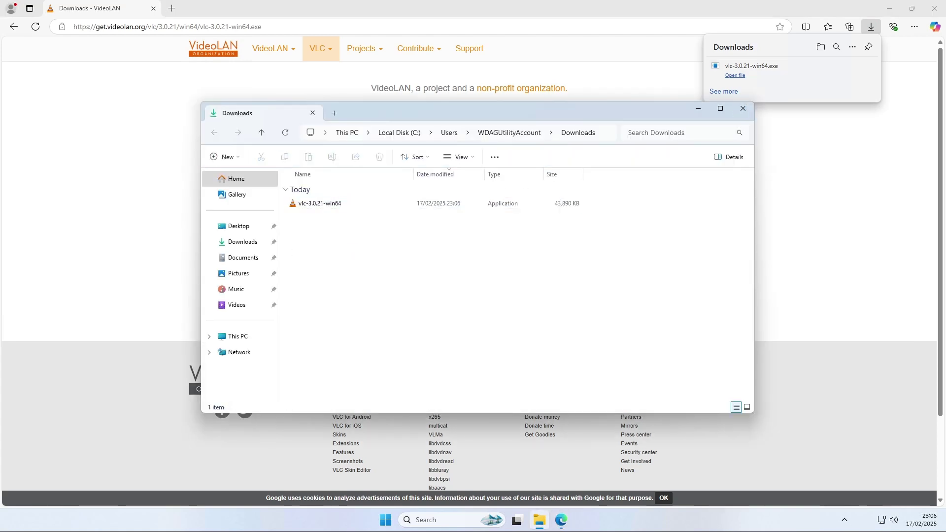
click(889, 8)
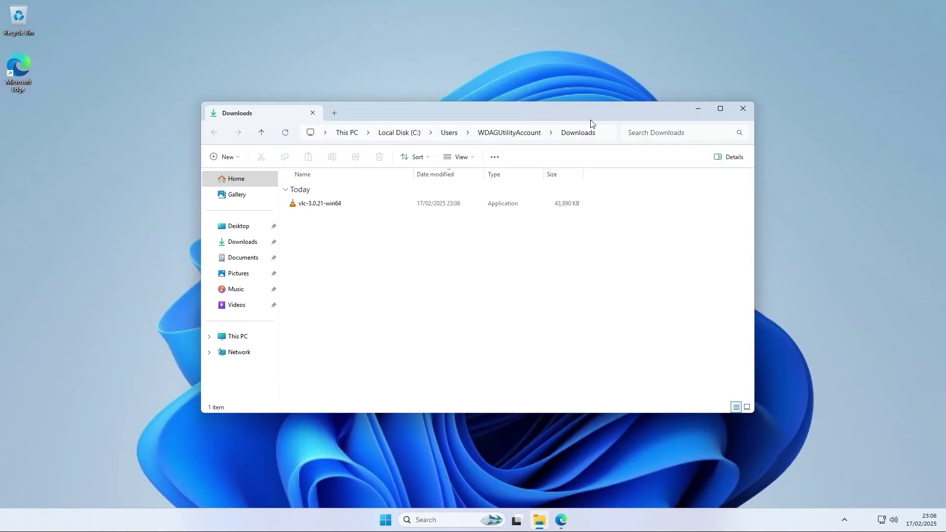
drag(537, 121, 761, 57)
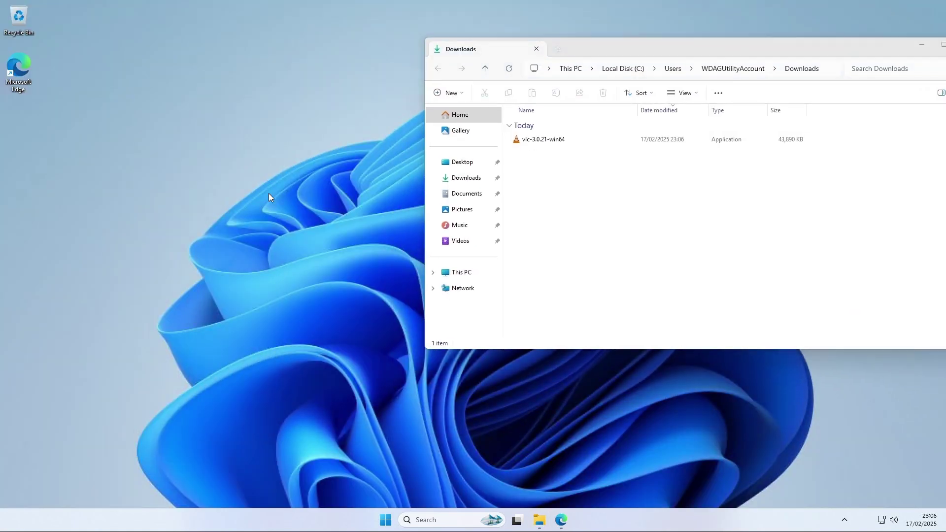
Open a second File Explorer window at This PC > Local Disk (C:)
right_click(538, 511)
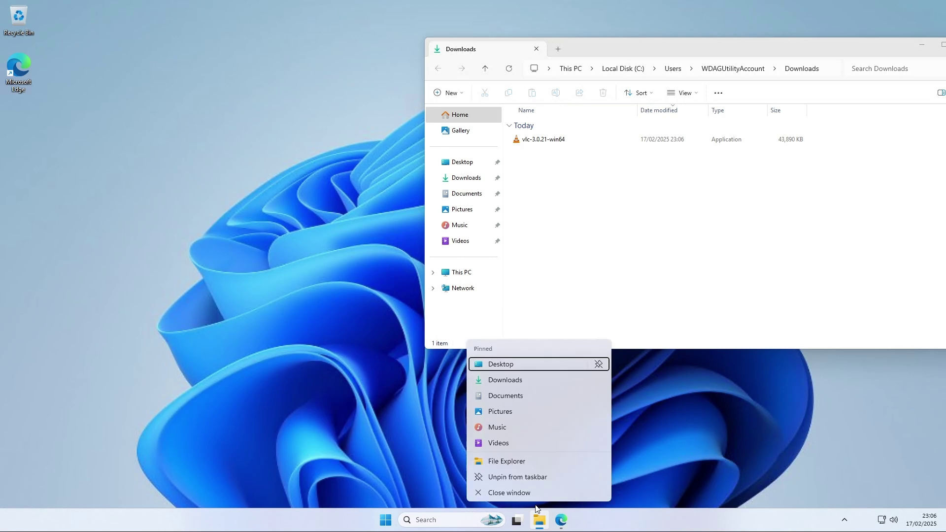
click(512, 457)
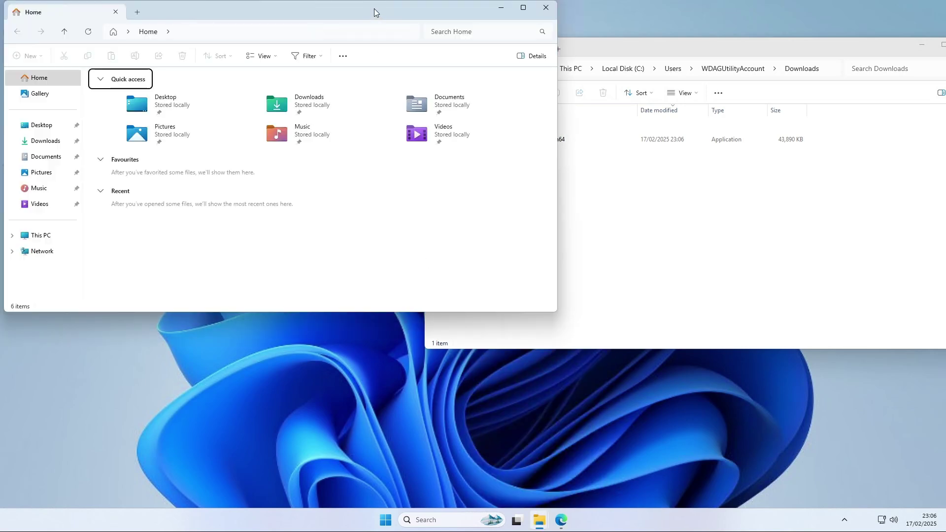
drag(374, 8, 456, 79)
click(120, 305)
double_click(218, 166)
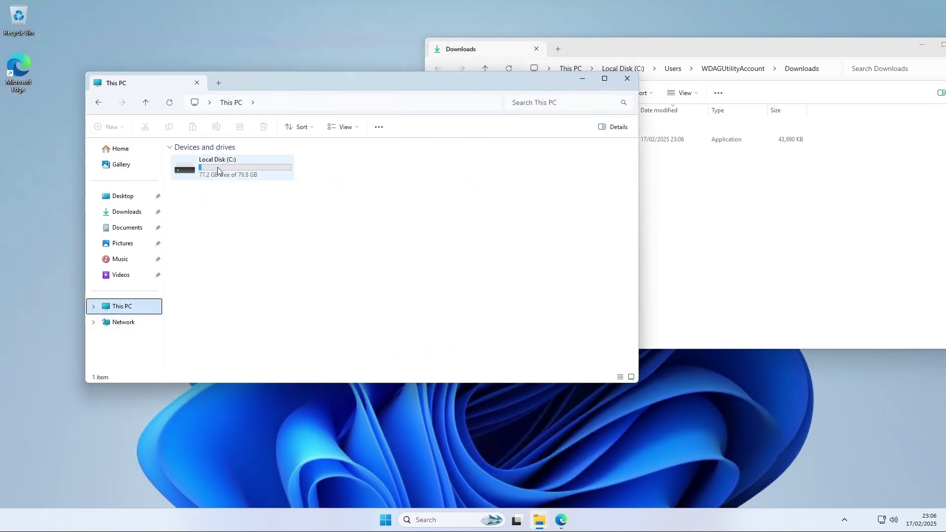
Create two new folders, DeployVLC and Output, at the root of C:
right_click(223, 304)
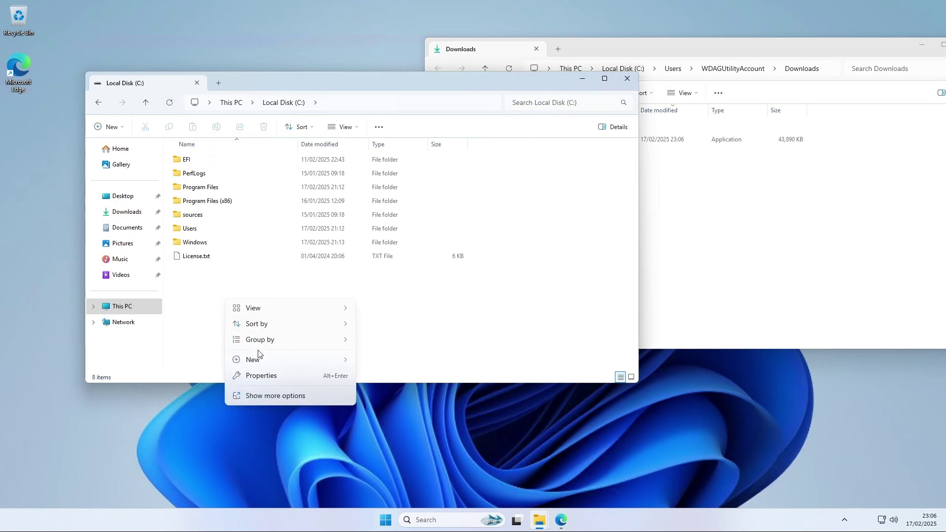
mouse_move(254, 359)
click(382, 361)
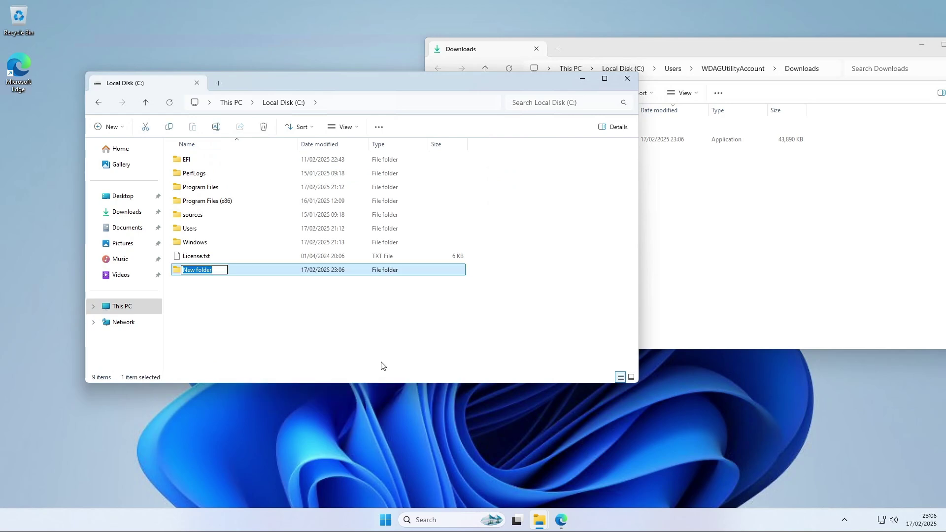
text(DeployVLC)
key(Return)
click(245, 334)
right_click(232, 307)
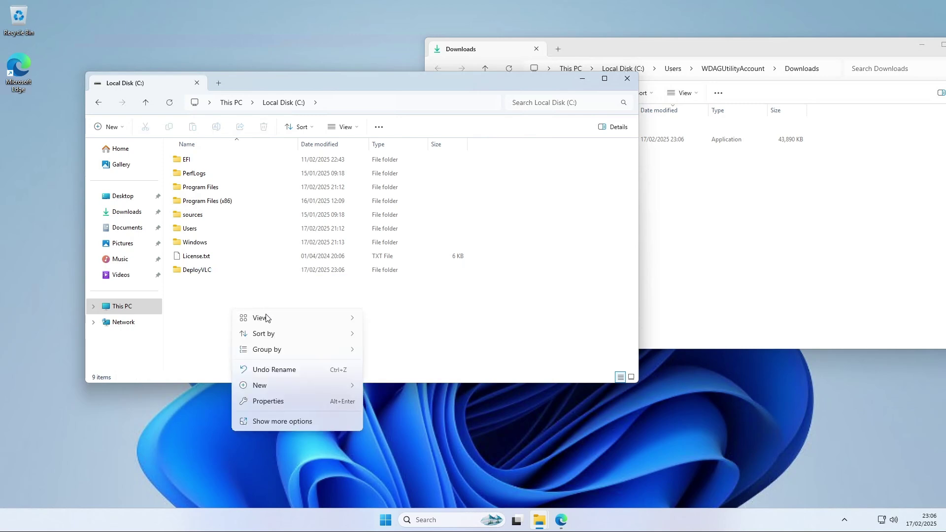
mouse_move(277, 390)
click(389, 387)
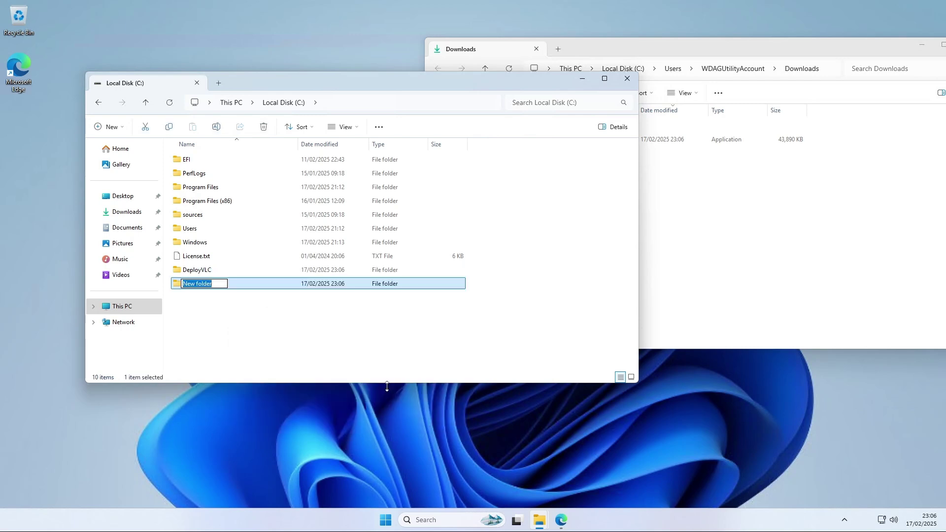
text(Output)
key(Return)
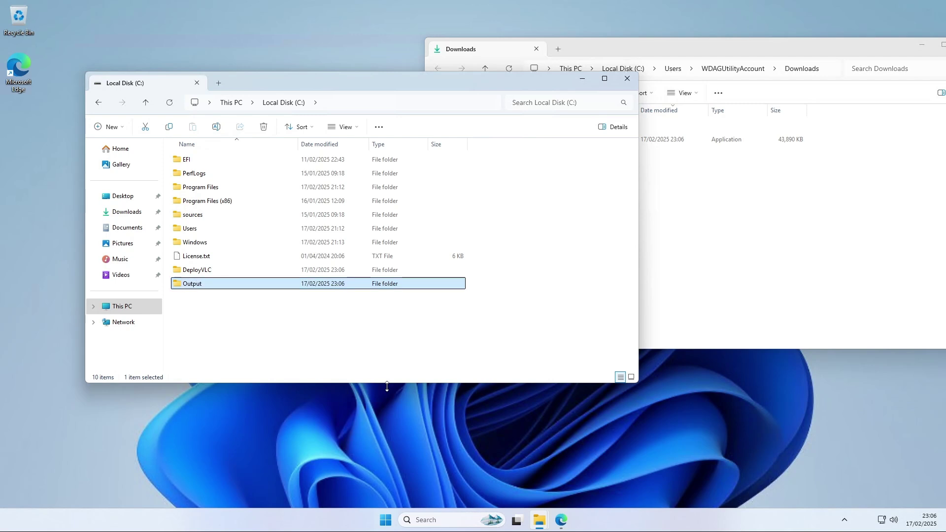
drag(254, 329, 205, 284)
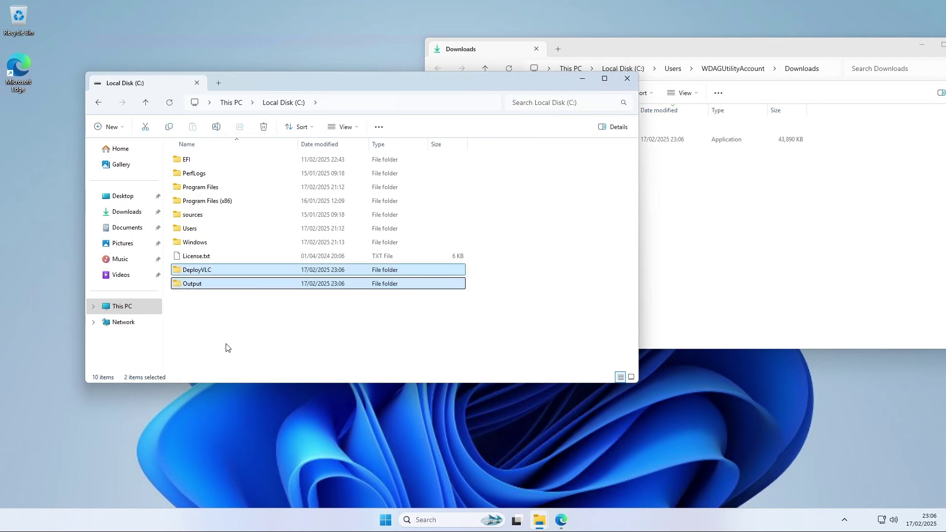
click(226, 330)
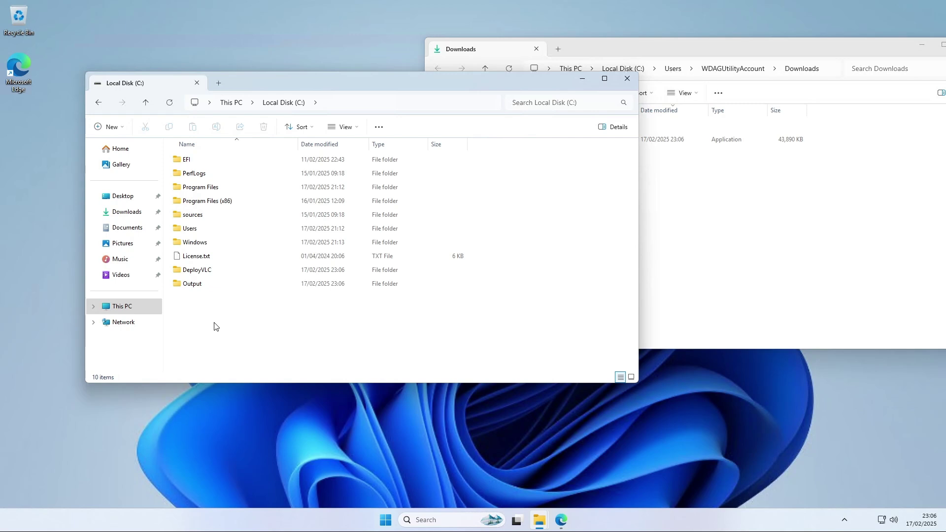
Move the vlc-3.0.21-win64 installer from Downloads into DeployVLC and return to Local Disk (C:)
double_click(202, 270)
click(696, 205)
drag(547, 140, 325, 198)
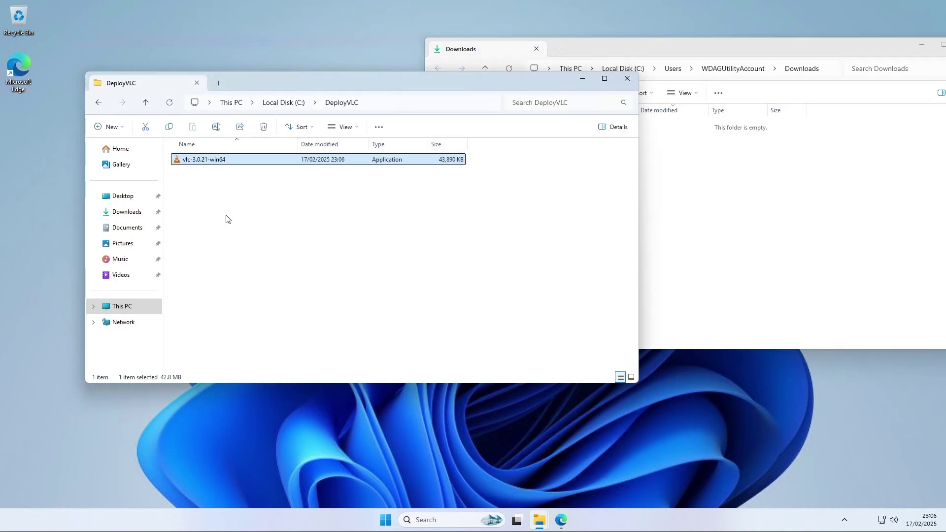
click(237, 237)
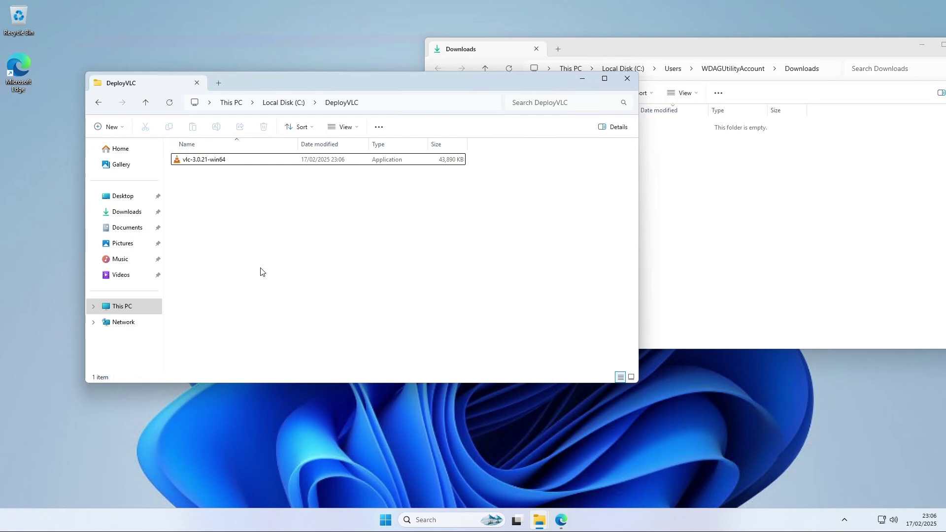
click(914, 50)
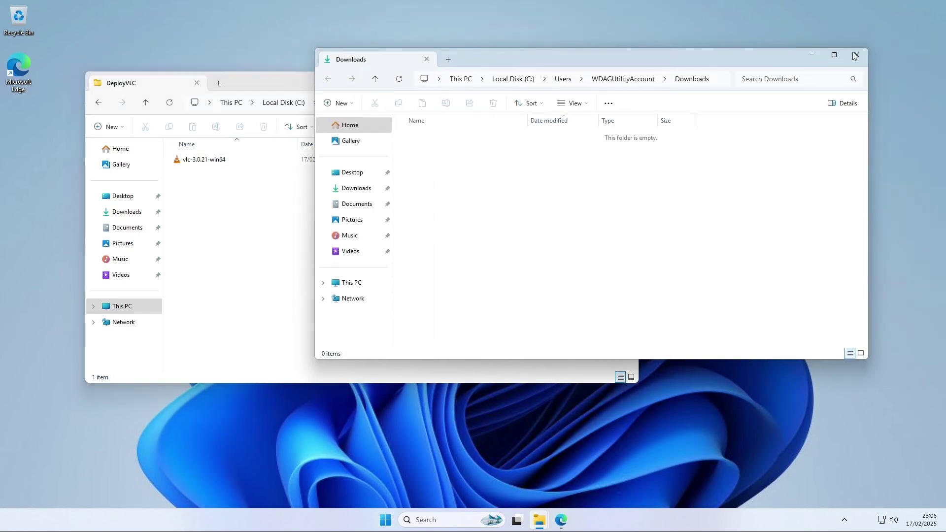
drag(395, 84, 522, 69)
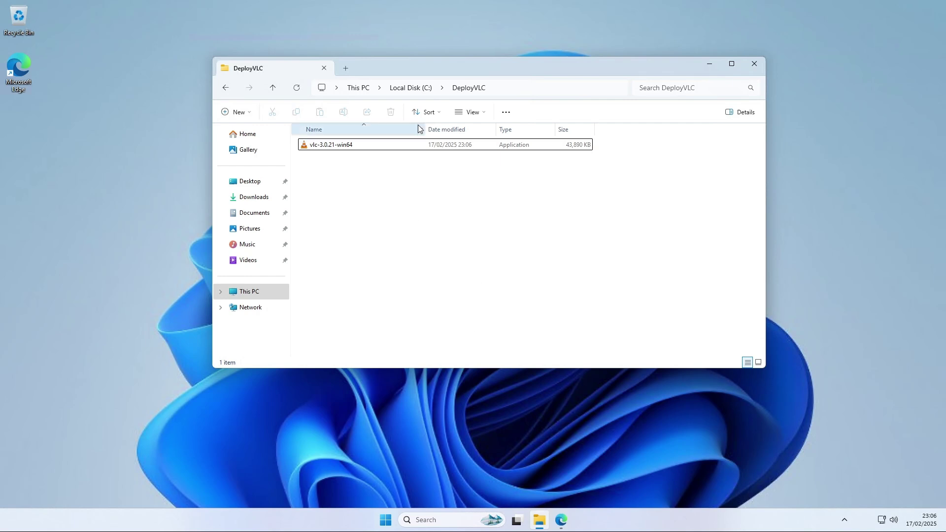
click(416, 87)
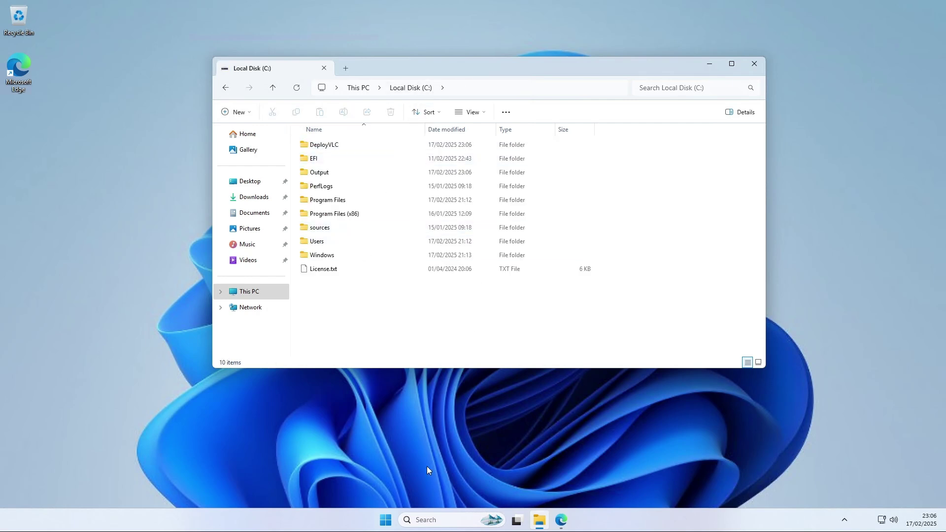
Search Bing for 'intune win app util' and scroll down to the GitHub result
click(565, 518)
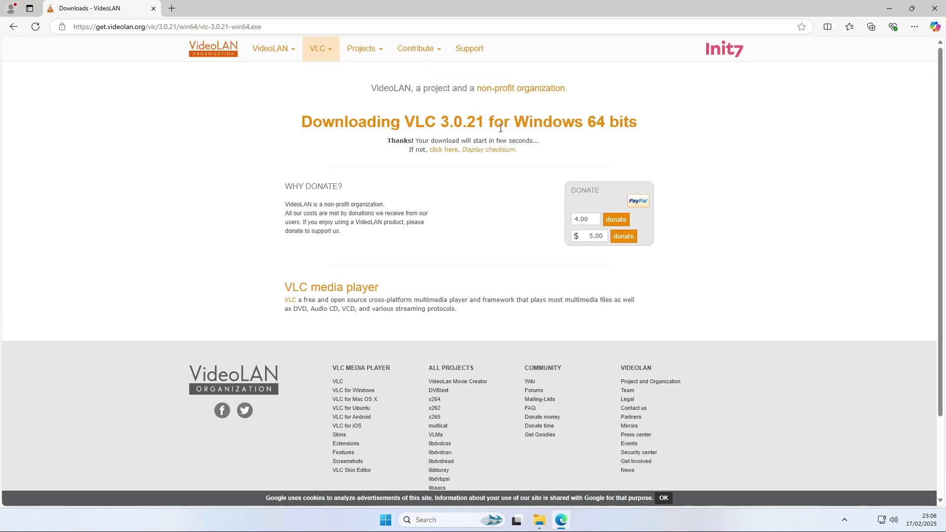
key(ctrl+t)
text(intune win )
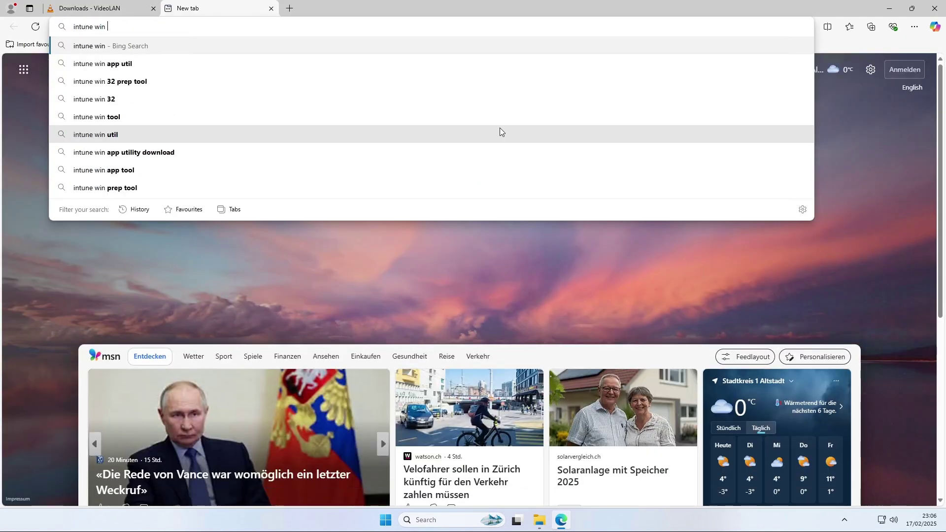
text(app util)
key(Return)
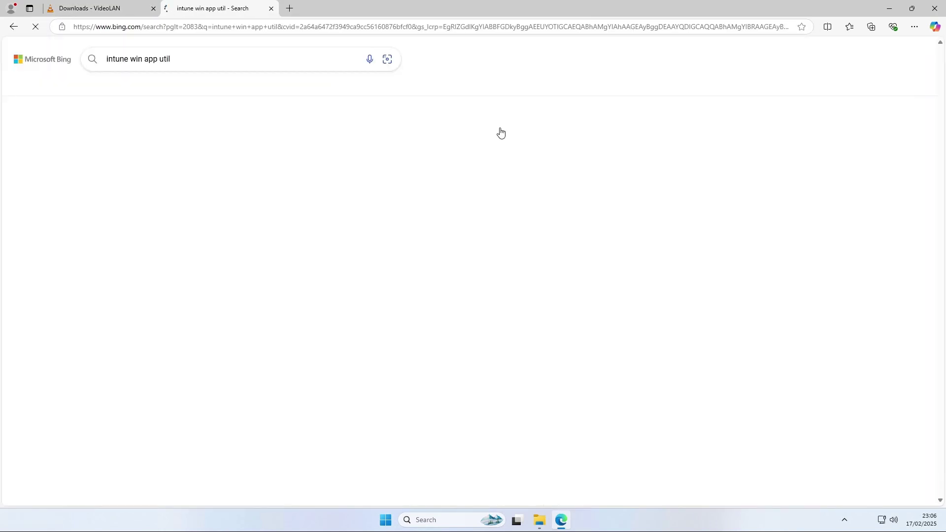
scroll(315, 152, down, 4)
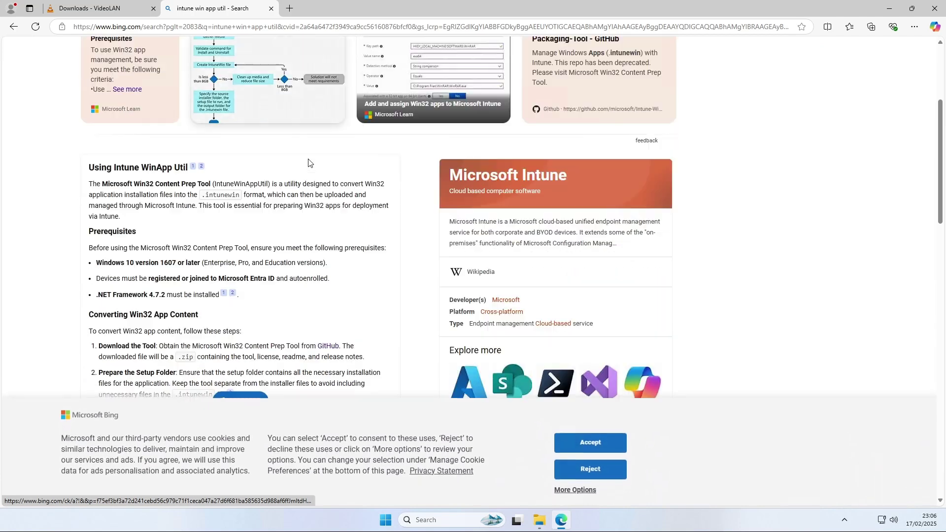
scroll(309, 163, down, 4)
scroll(296, 207, down, 1)
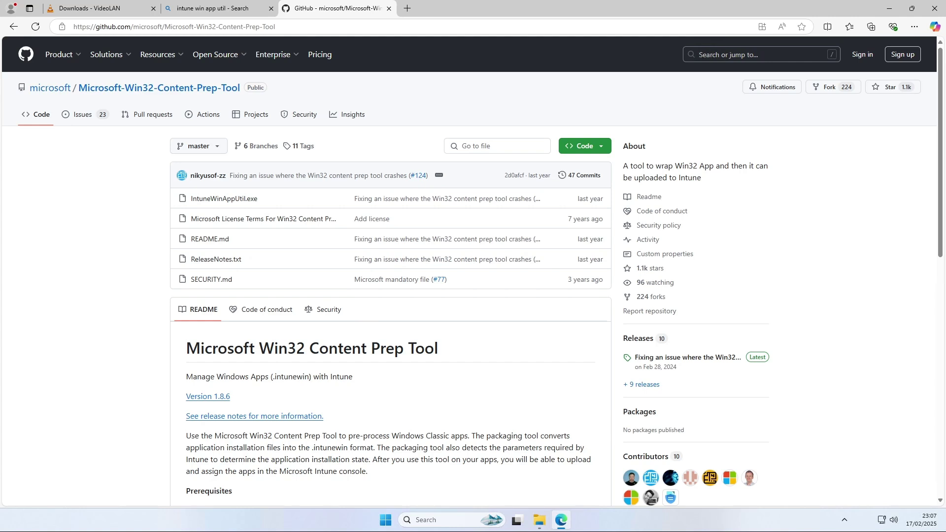
Download the raw IntuneWinAppUtil.exe from GitHub and show it in the Downloads folder
click(225, 206)
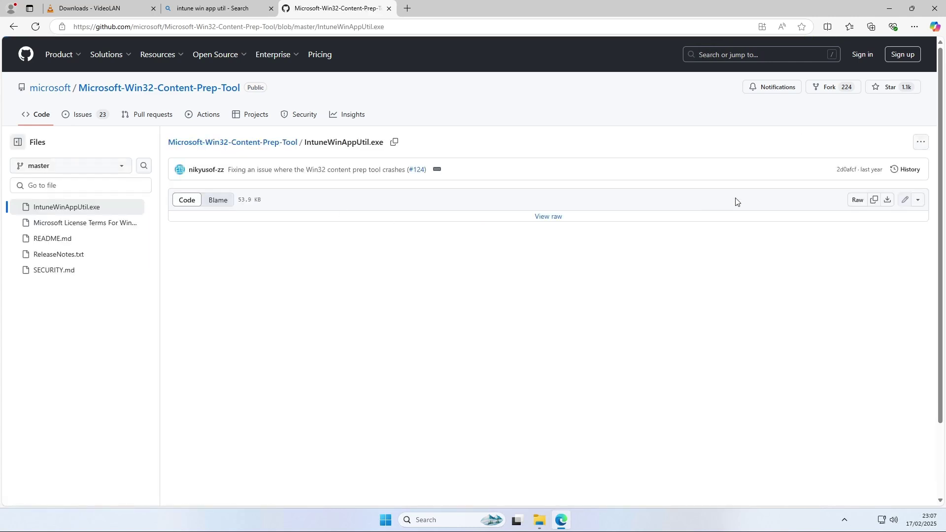
click(888, 200)
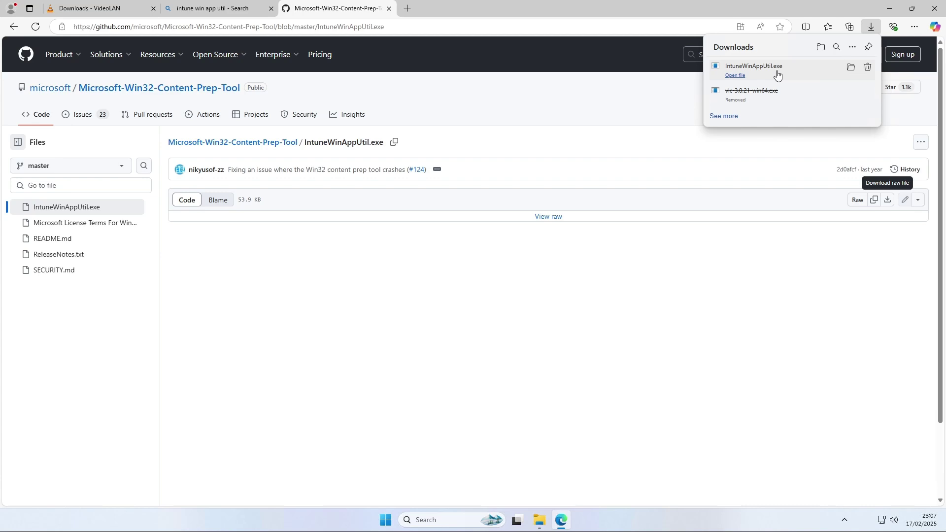
click(851, 67)
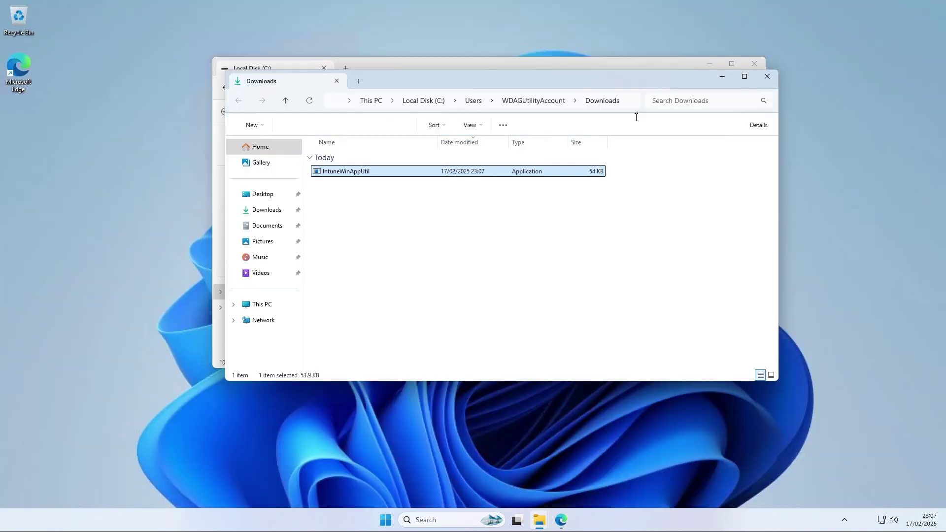
drag(465, 90, 617, 62)
click(509, 191)
click(498, 148)
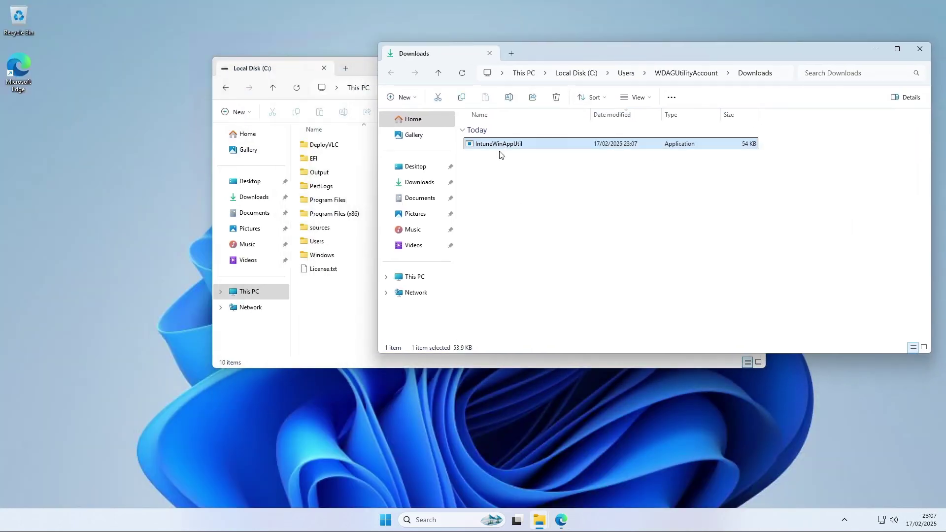
click(496, 213)
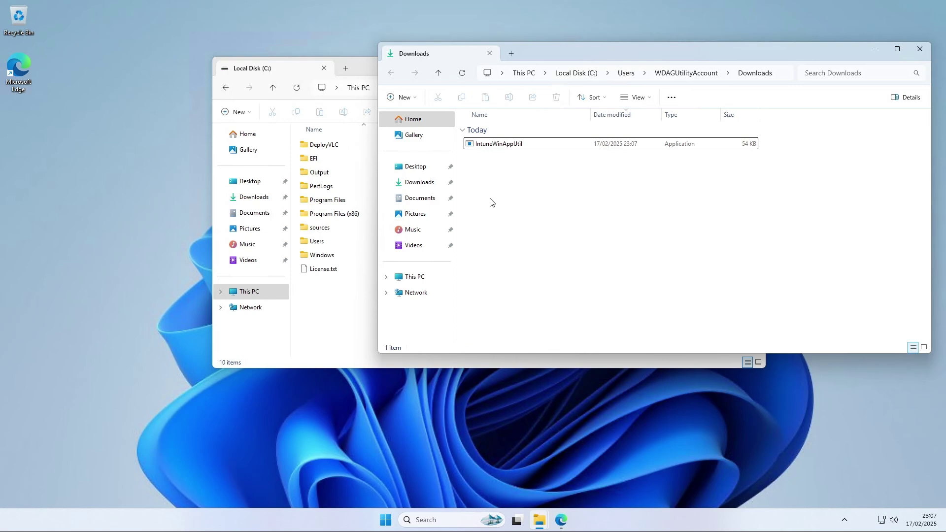
Launch IntuneWinAppUtil and give it C:\DeployVLC as the source folder
double_click(498, 143)
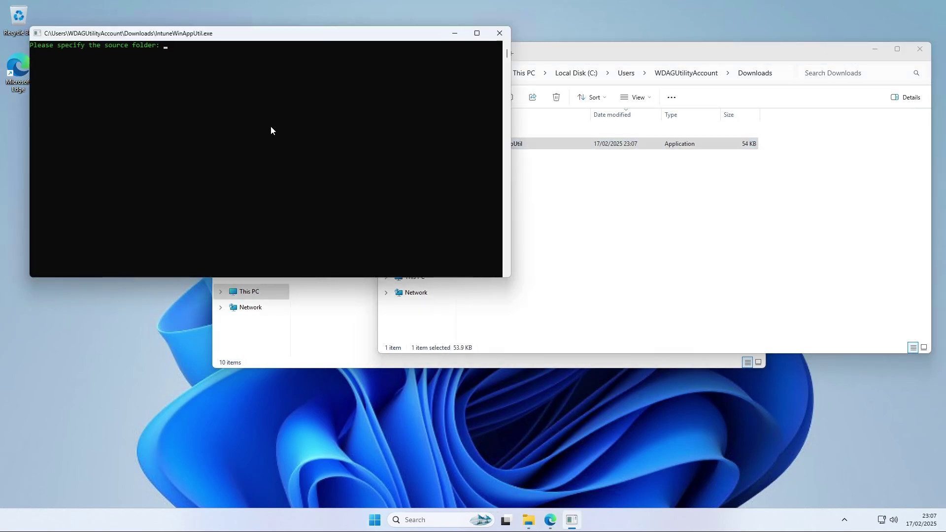
drag(223, 35, 210, 204)
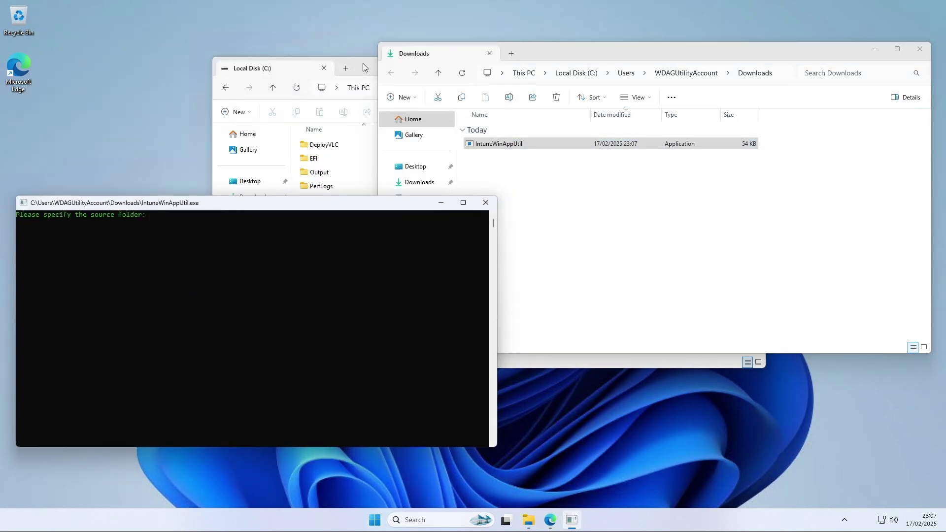
drag(355, 63, 585, 70)
double_click(562, 153)
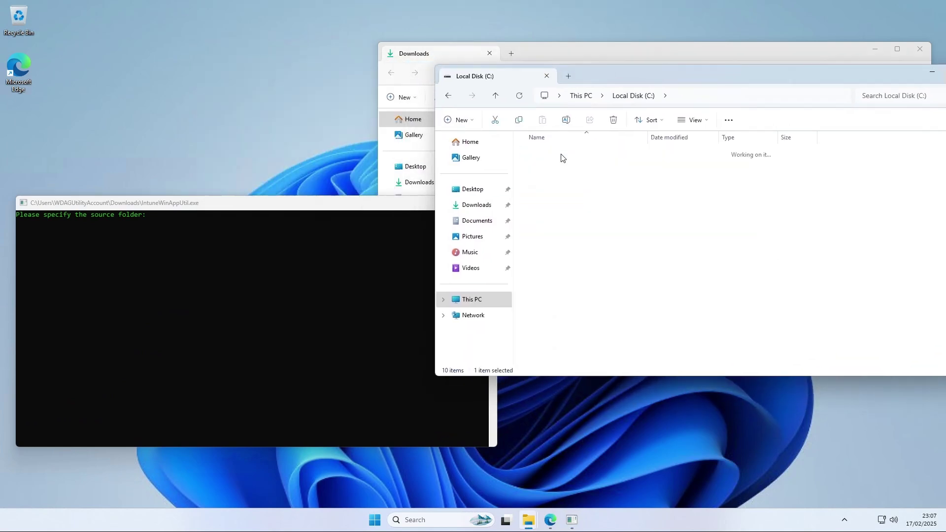
click(728, 96)
key(ctrl+c)
click(198, 242)
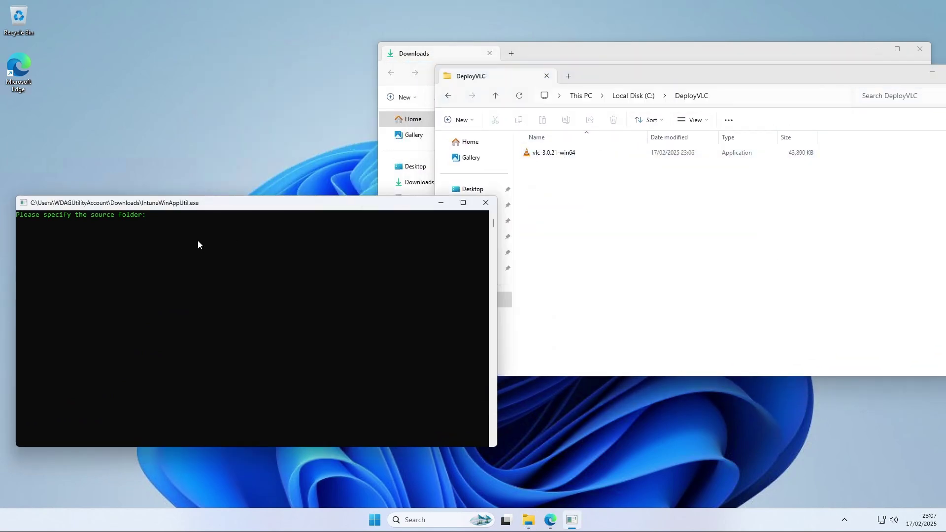
key(ctrl+v)
key(Return)
Enter vlc-3.0.21-win64.exe as the setup file in the packaging tool
click(557, 153)
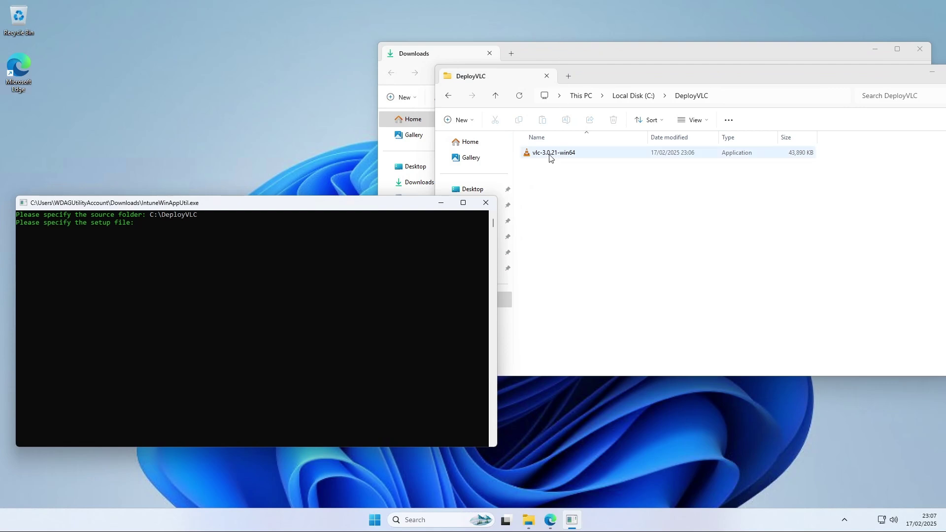
click(553, 153)
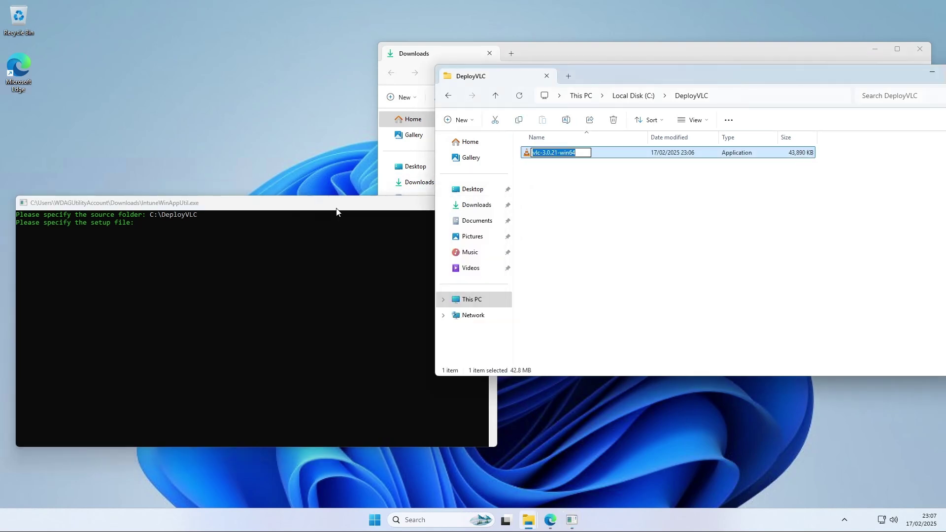
right_click(223, 256)
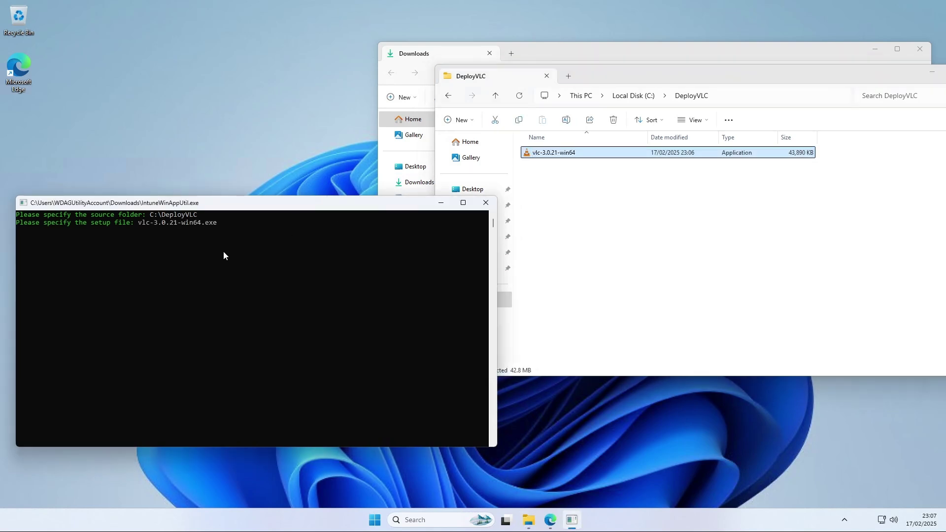
mouse_move(223, 222)
mouse_down()
mouse_move(200, 222)
mouse_move(208, 226)
mouse_up()
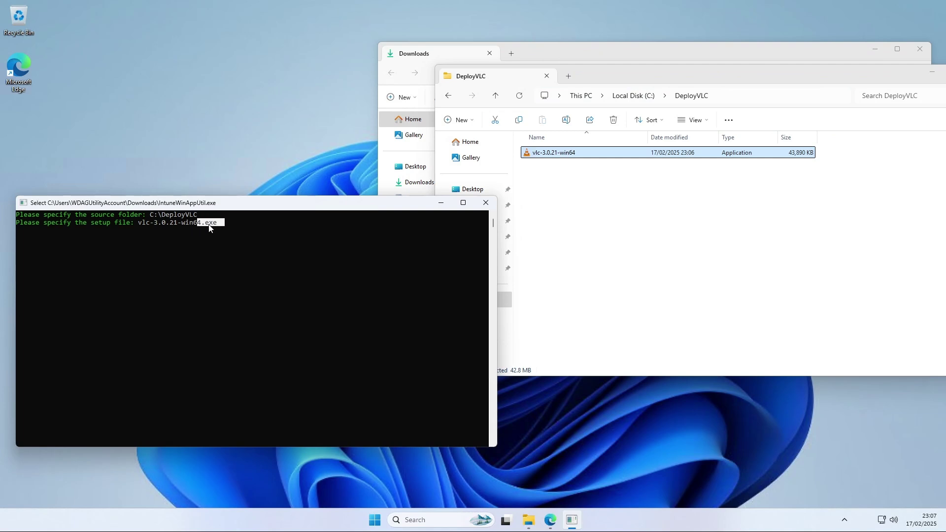
click(285, 238)
key(Escape)
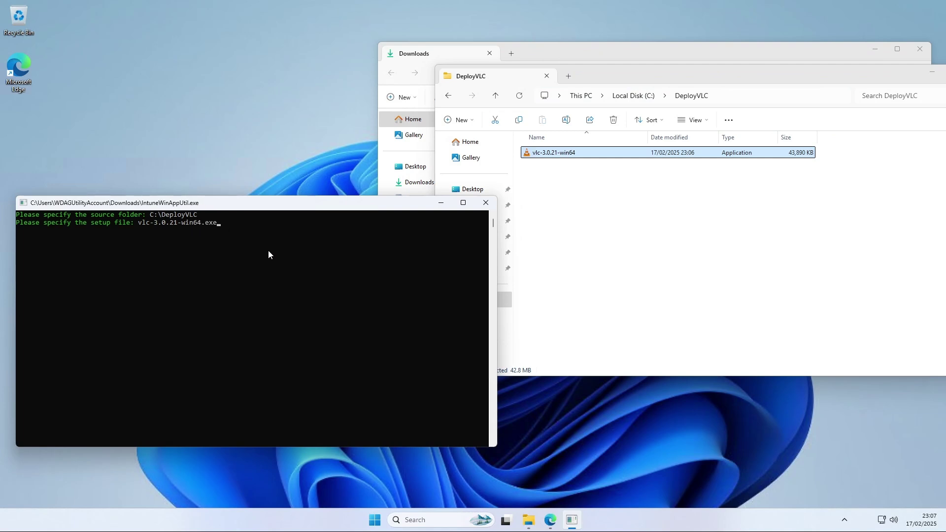
key(Return)
Set C:\Output as the output folder, answer N to the catalog folder, and start packaging
click(633, 96)
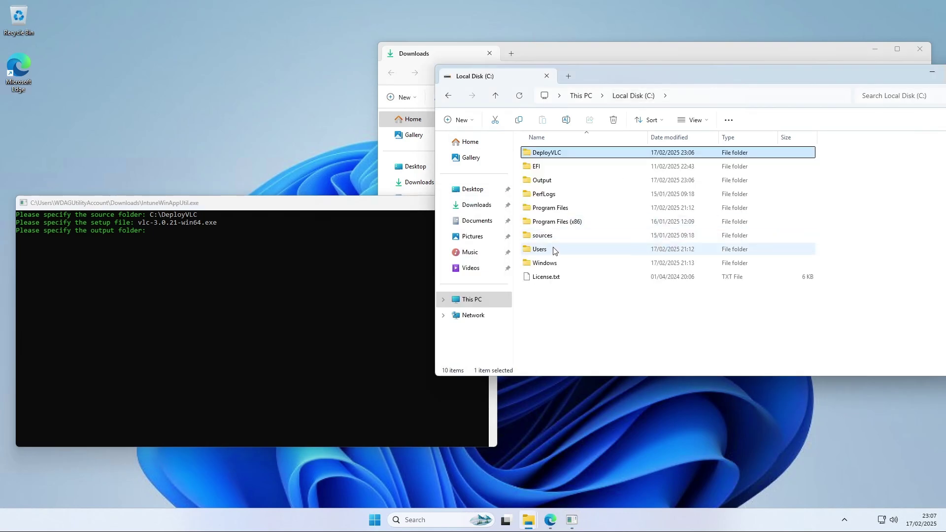
double_click(548, 182)
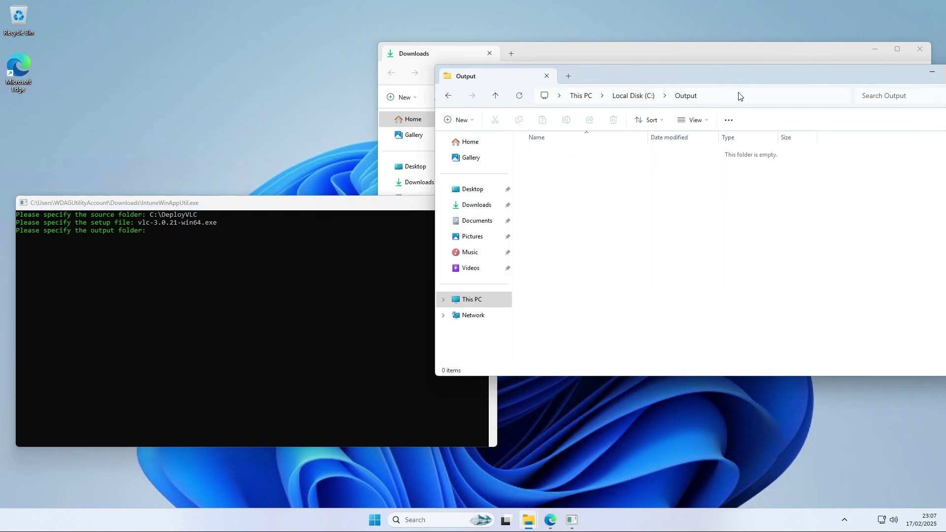
click(710, 97)
key(ctrl+c)
click(266, 256)
key(ctrl+v)
key(Return)
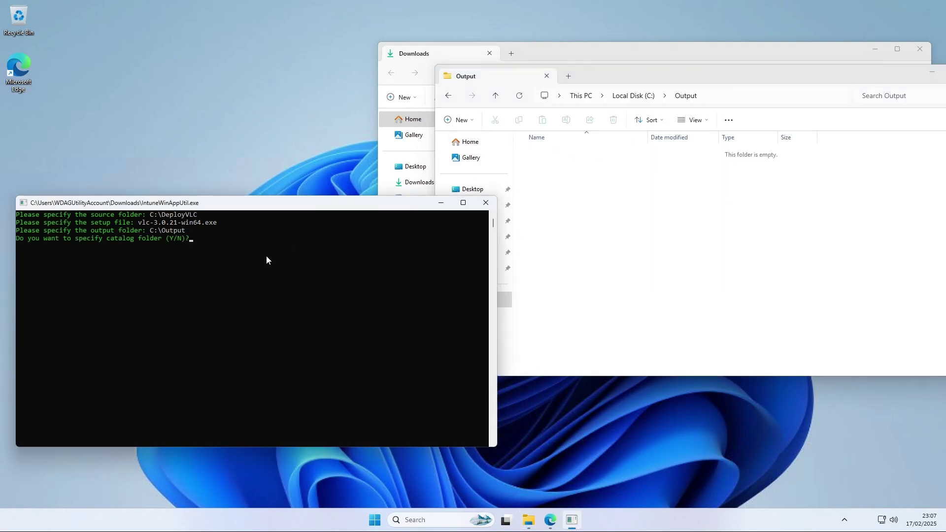
text(N)
key(Return)
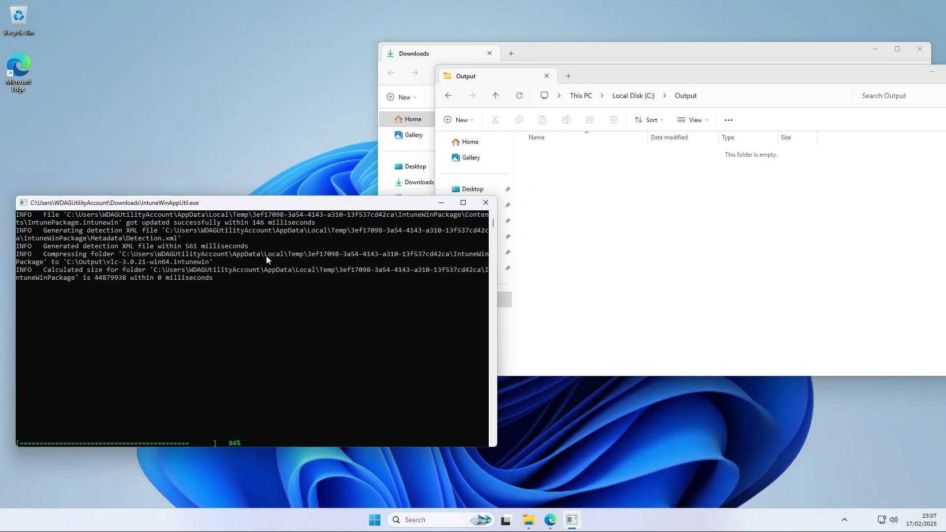
Close the Downloads window and position the Output folder showing vlc-3.0.21-win64.intunewin
drag(608, 183, 582, 153)
click(585, 211)
drag(611, 73, 311, 79)
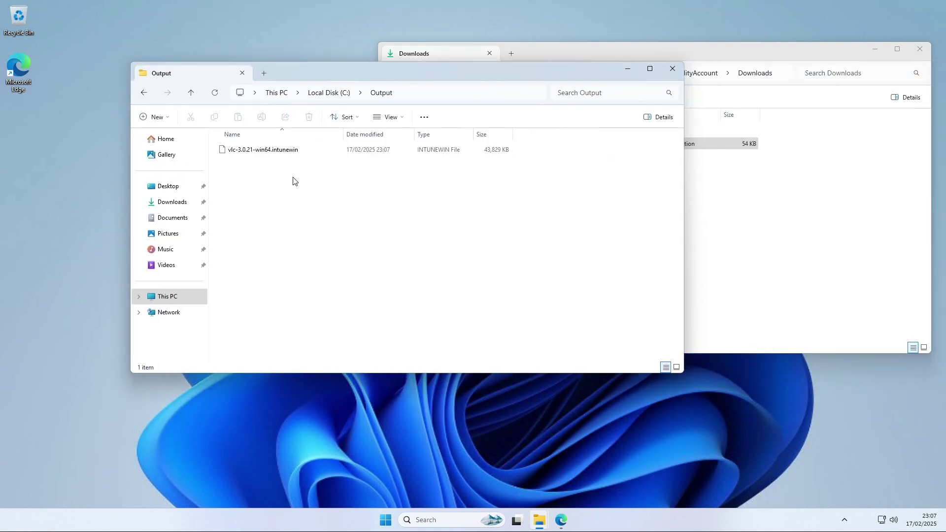
click(919, 49)
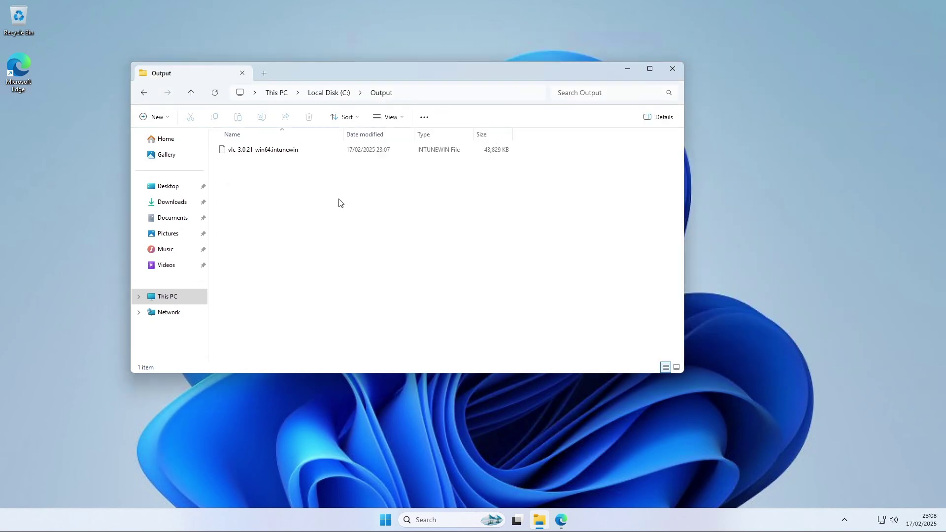
drag(311, 75, 380, 64)
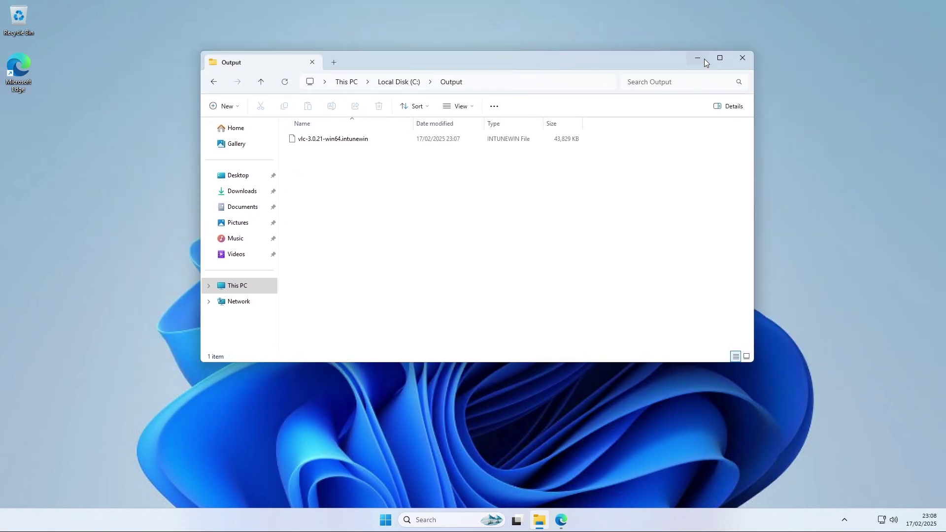
Open intune.microsoft.com in a new Edge tab
click(561, 520)
key(ctrl+t)
text(intu)
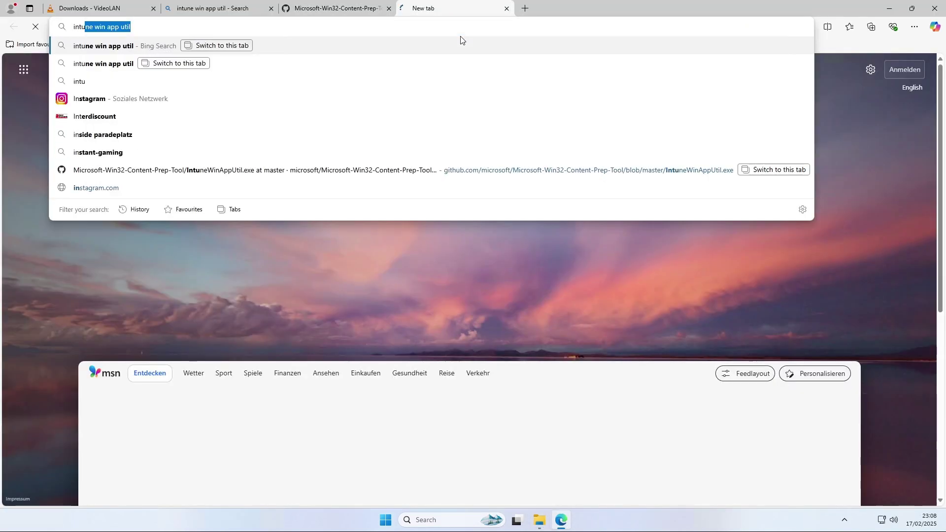
text(ne.microsoft.com)
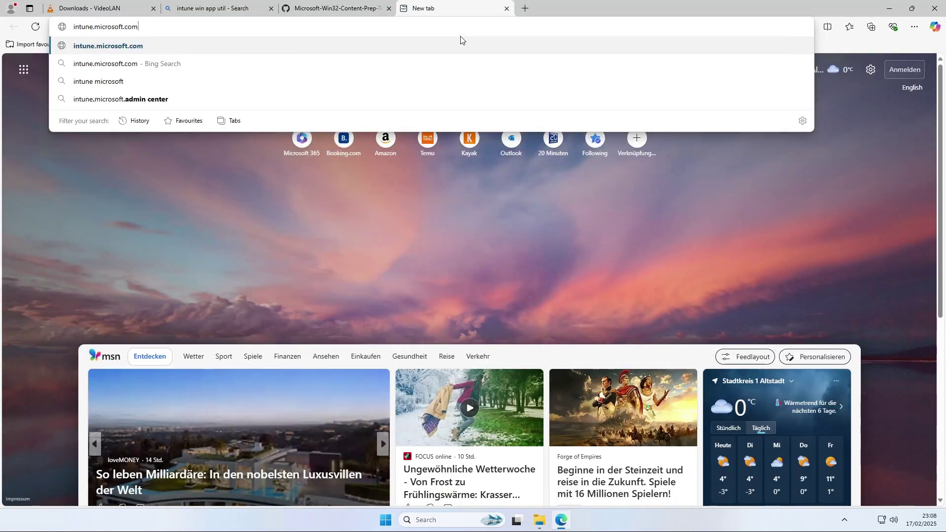
key(Return)
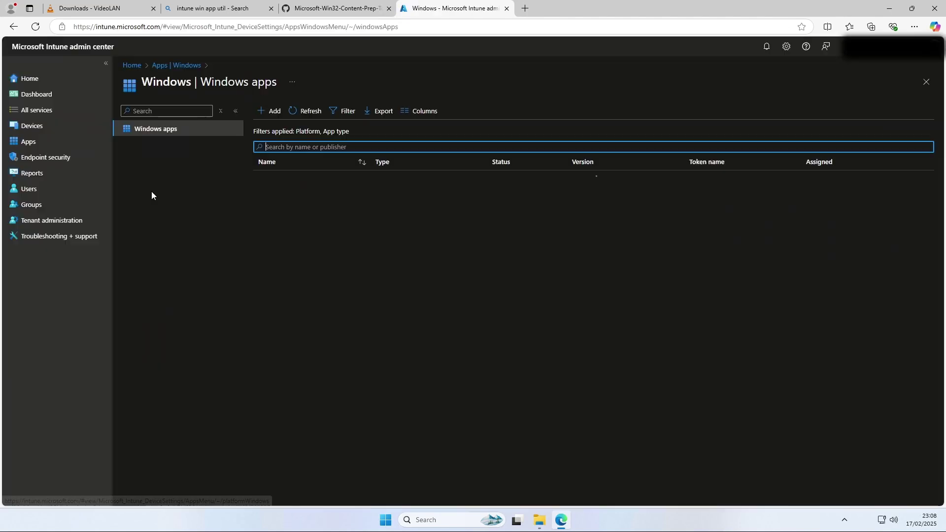
Add a Windows app (Win32) app and open the app package file pane
click(266, 113)
click(704, 114)
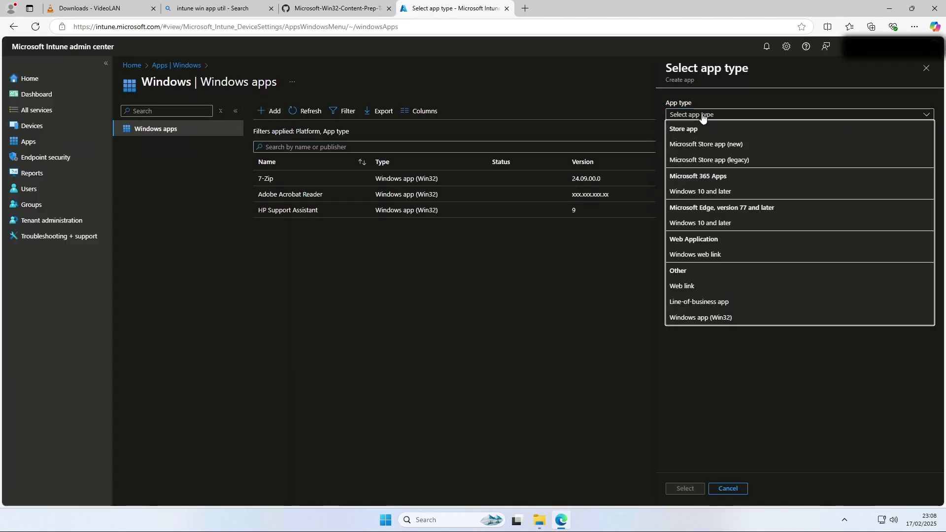
click(690, 318)
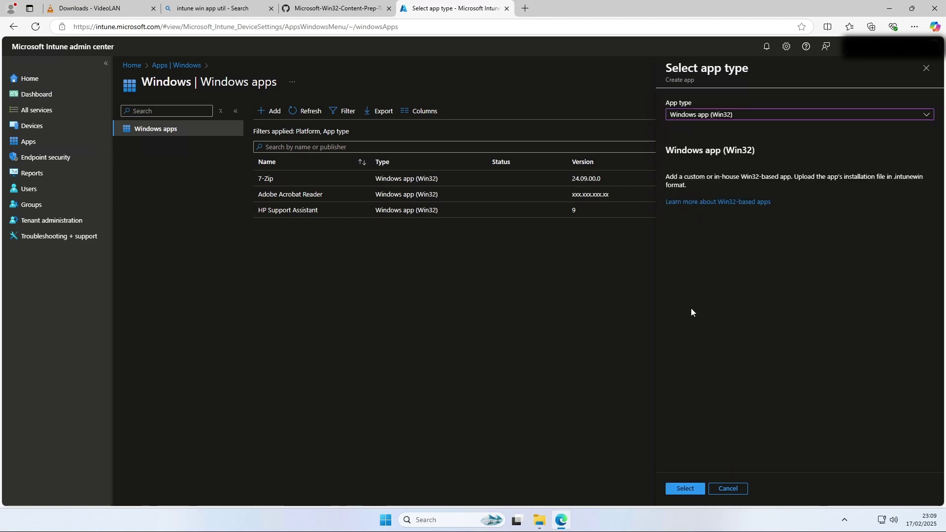
click(679, 485)
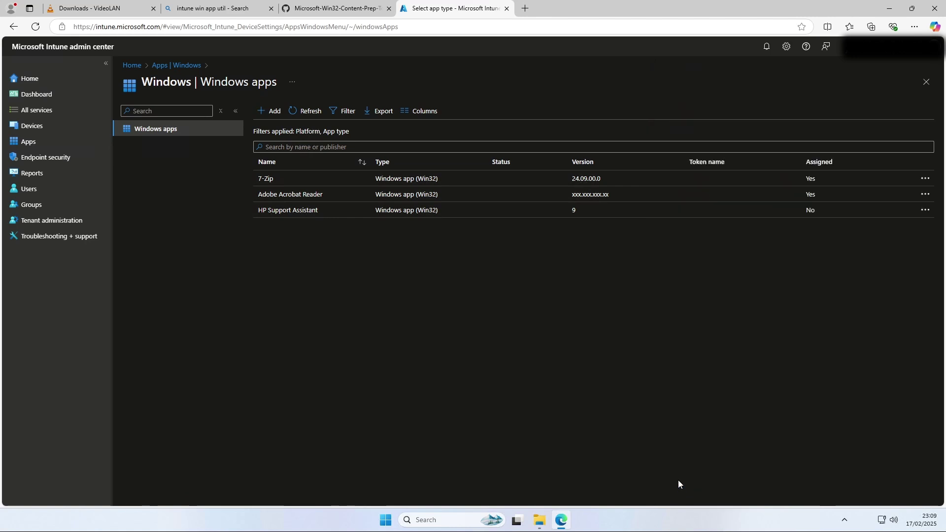
click(292, 148)
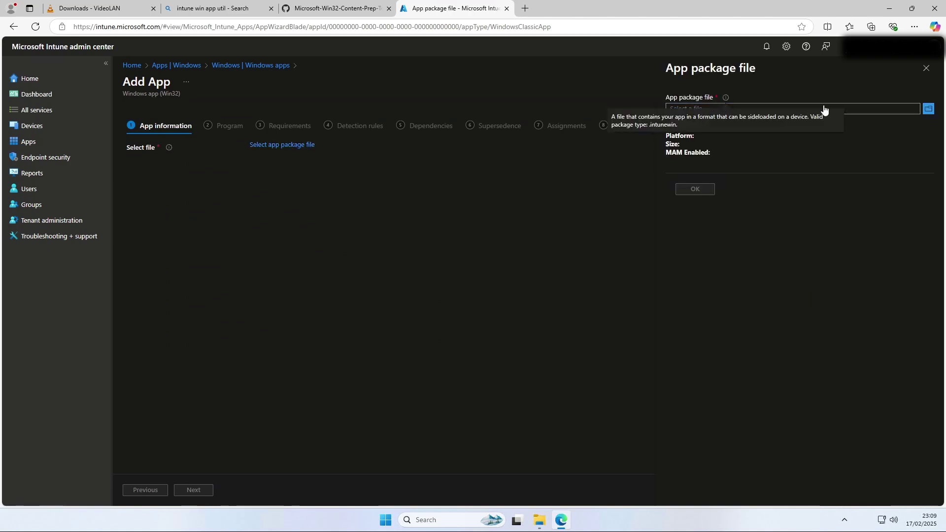
Load C:\Output\vlc-3.0.21-win64.intunewin as the app package file
click(866, 109)
click(35, 131)
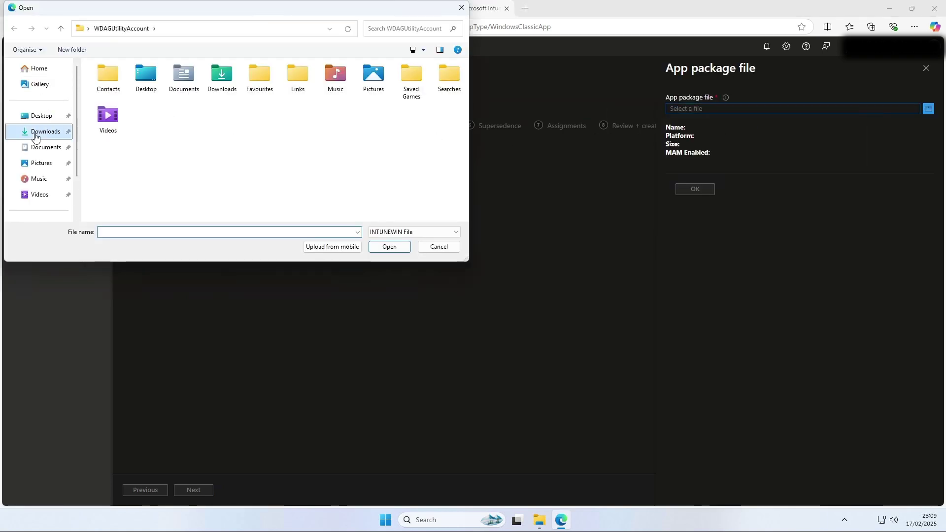
scroll(46, 158, down, 2)
click(40, 160)
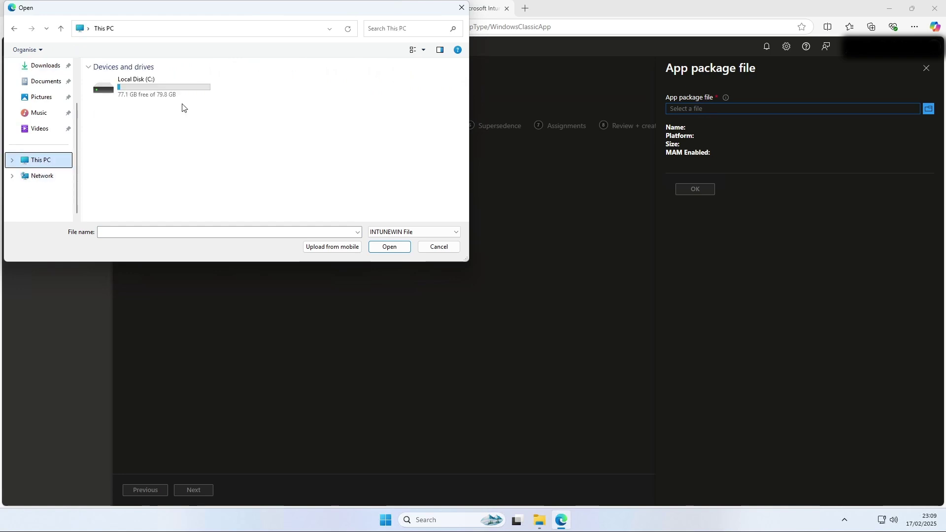
double_click(152, 94)
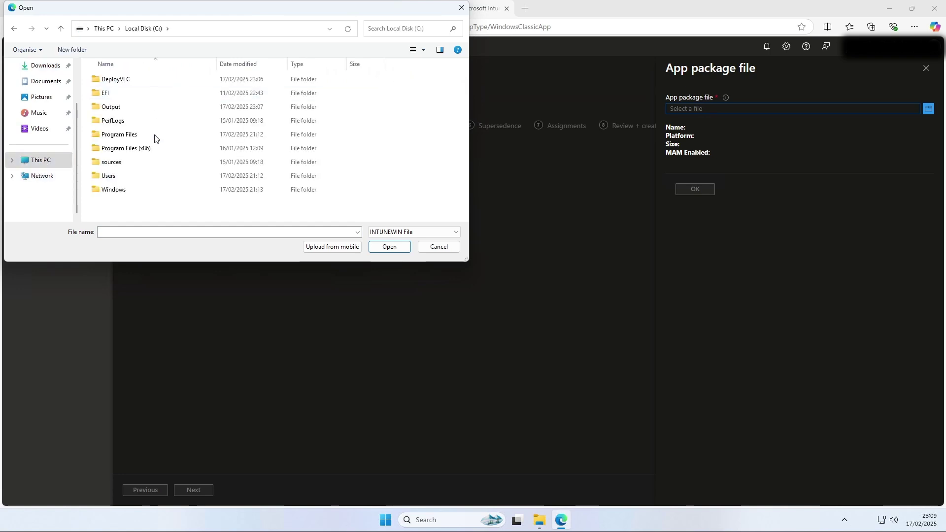
double_click(114, 107)
double_click(131, 80)
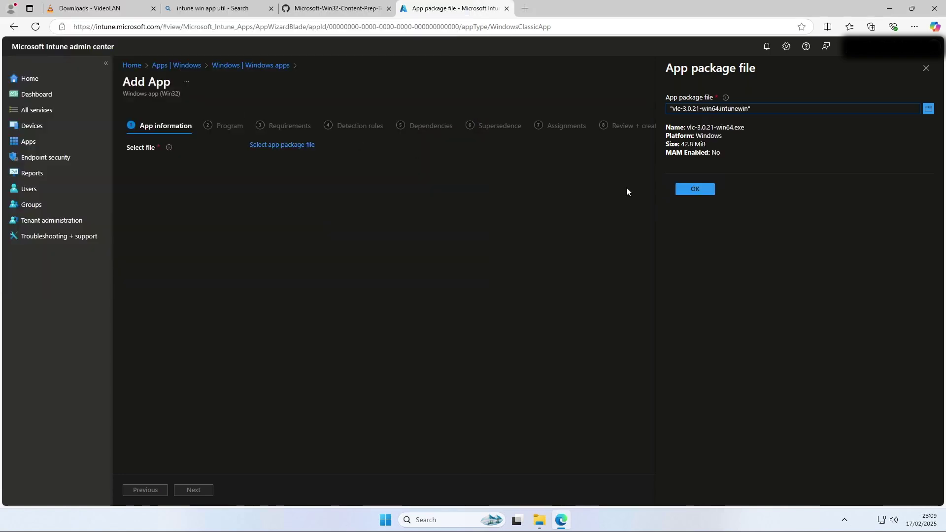
click(709, 190)
click(340, 172)
Enter app name 'VLC Media Player', publisher 'VideoLan', version 3.0.21, and category Productivity
key(ctrl+a)
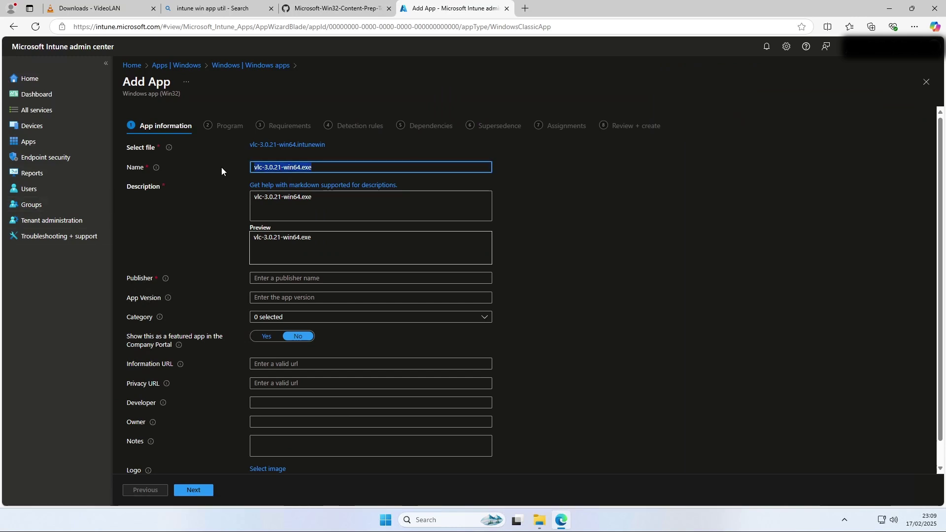
text(VLC)
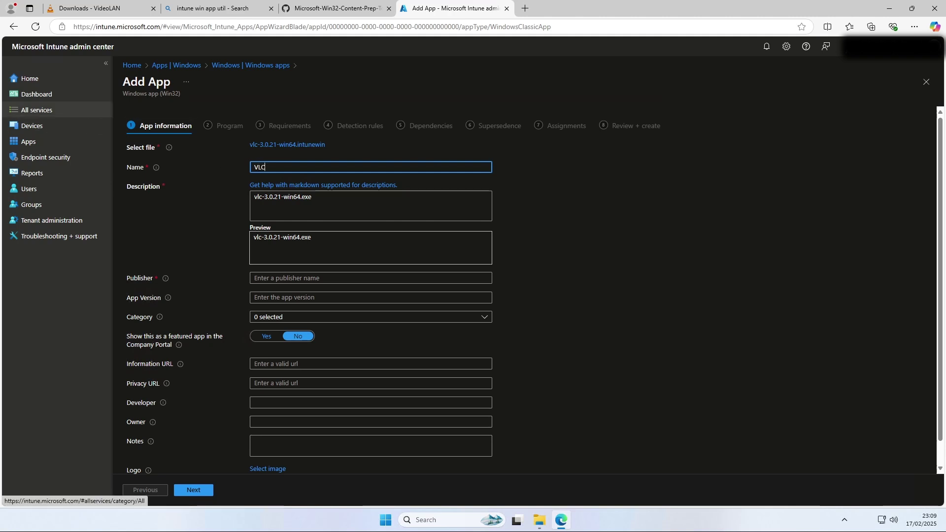
text( Media Player)
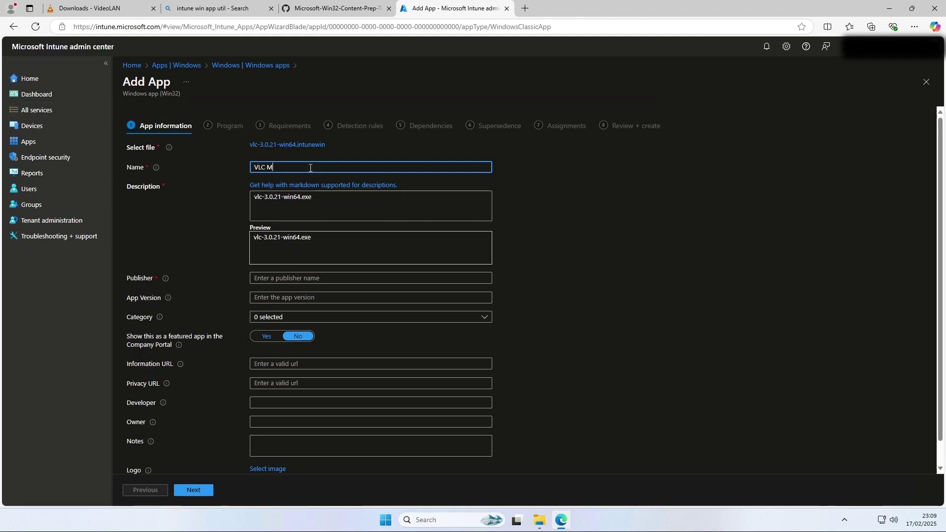
click(281, 279)
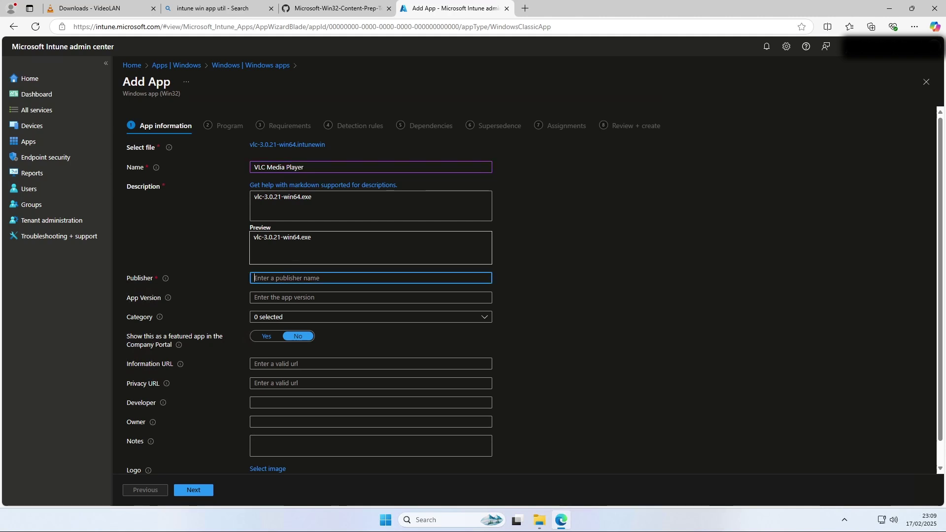
text(VideoLan)
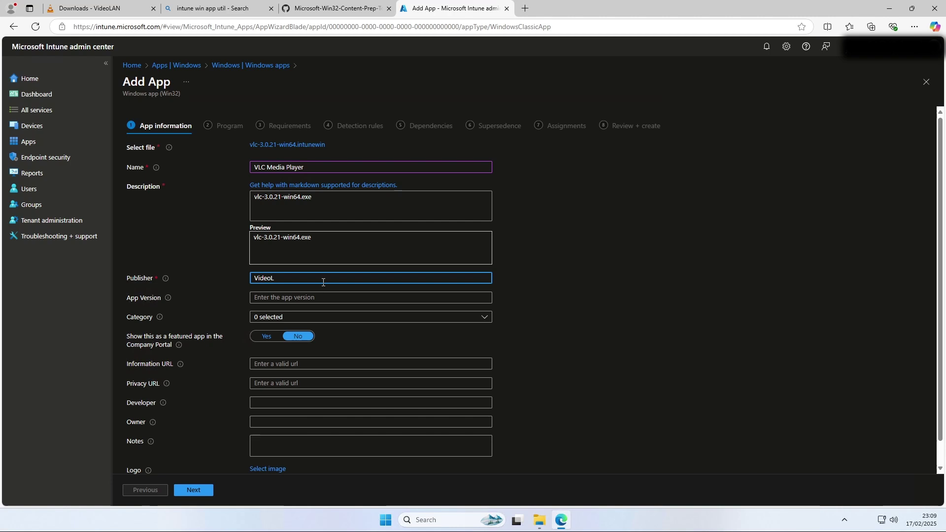
click(318, 298)
text(3.0.21)
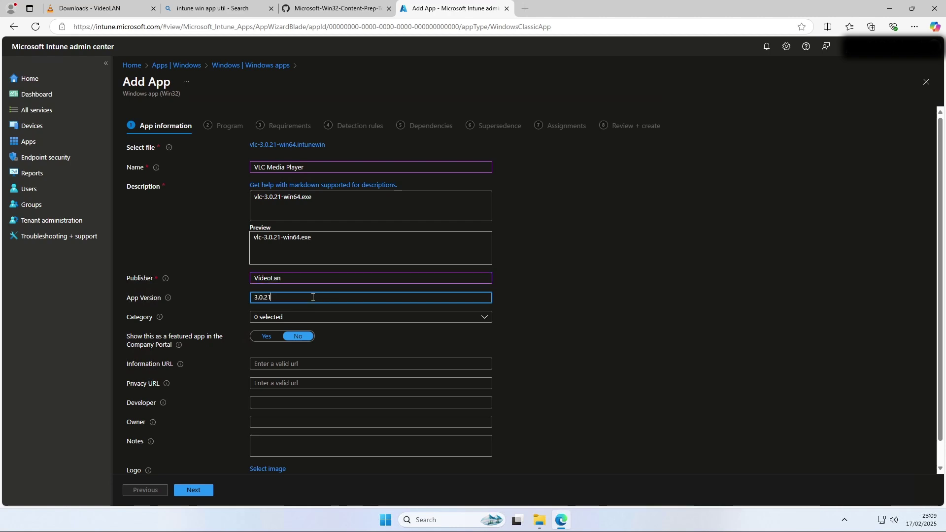
click(305, 319)
click(258, 378)
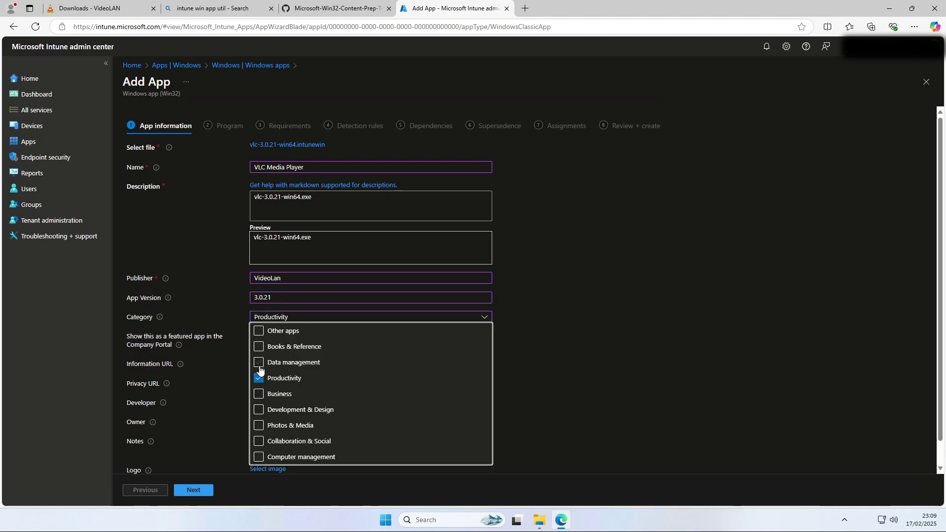
click(525, 329)
scroll(444, 330, down, 1)
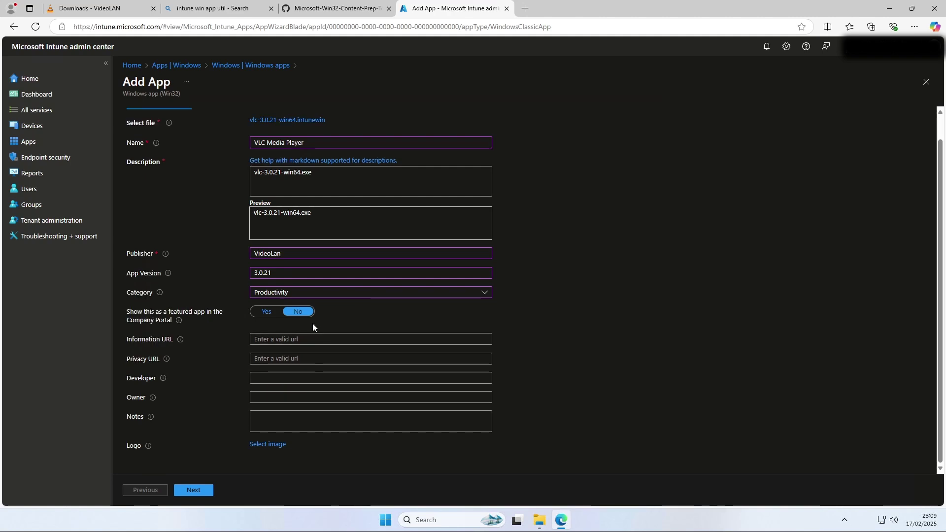
scroll(210, 413, up, 1)
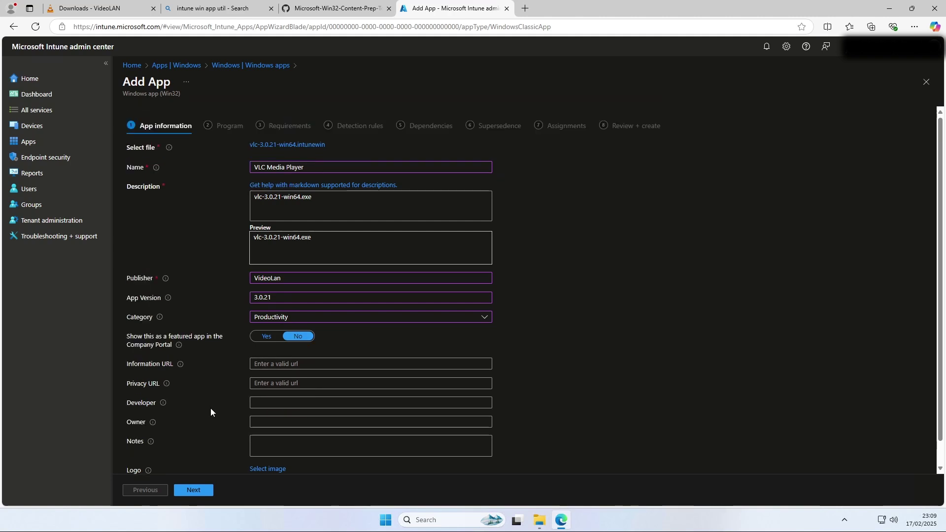
Move to the Program step and open the C:\DeployVLC folder in File Explorer
click(193, 490)
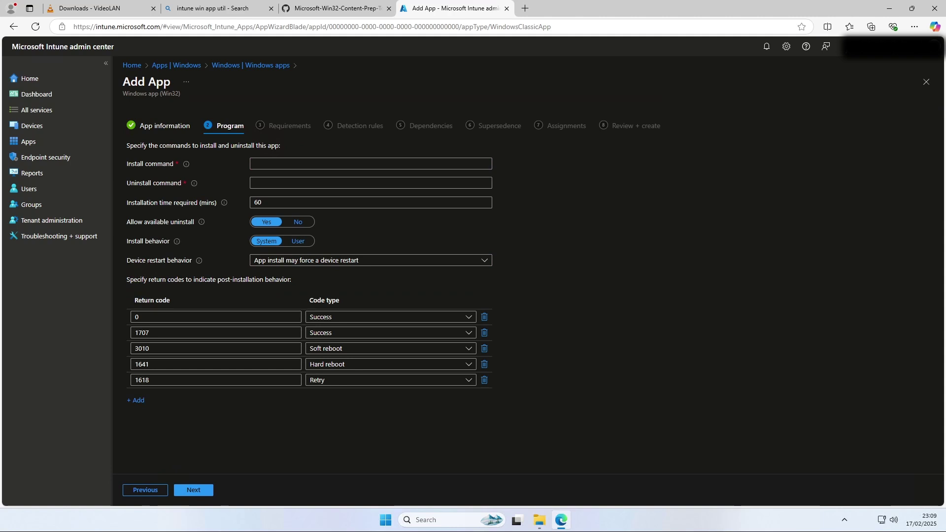
click(296, 163)
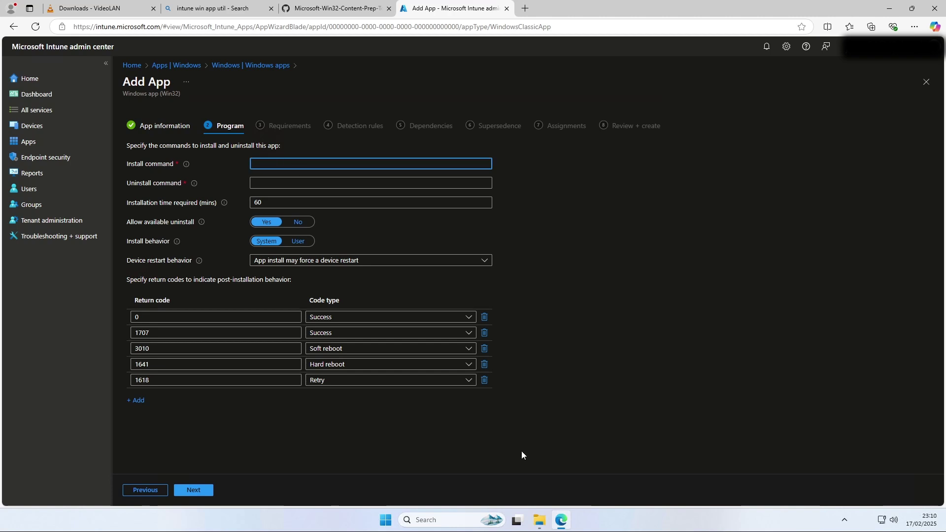
mouse_move(542, 505)
click(542, 479)
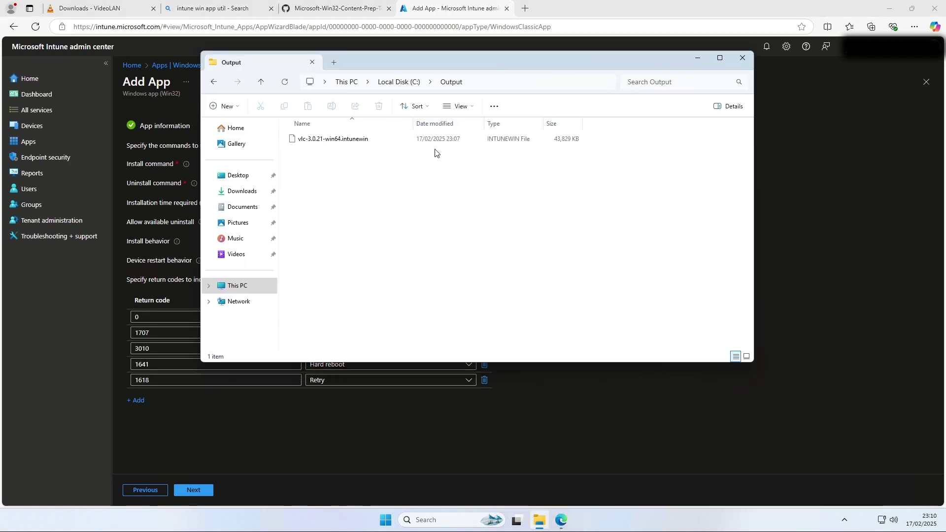
click(400, 83)
double_click(320, 139)
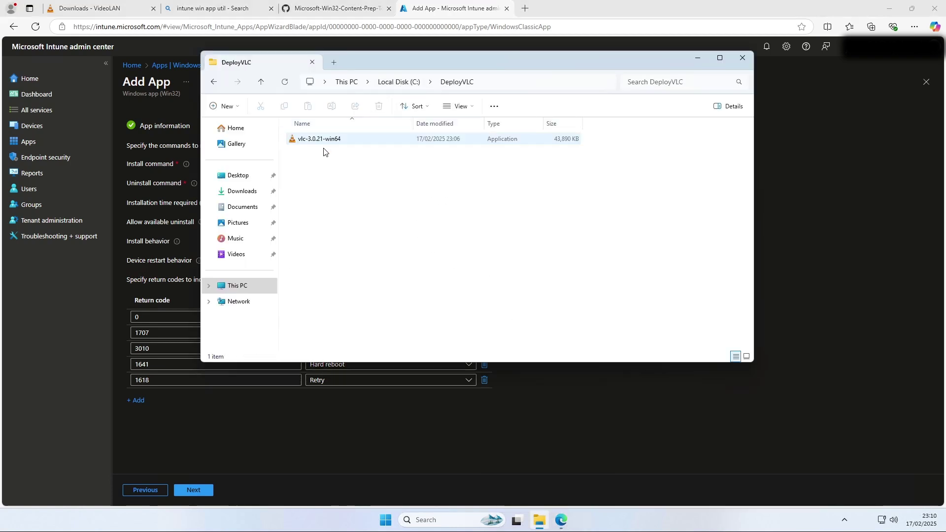
Copy the installer name vlc-3.0.21-win64 and paste it into the Install command field
click(324, 139)
click(323, 139)
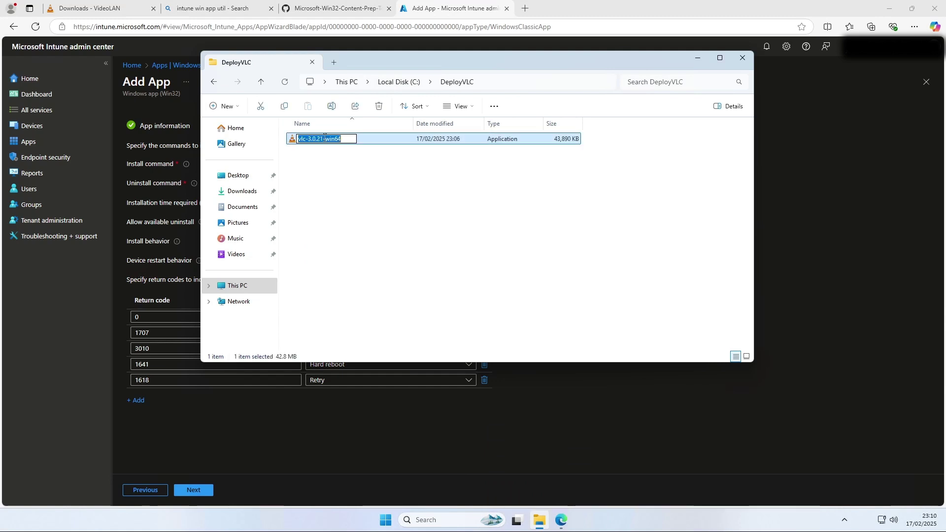
key(ctrl+c)
click(815, 141)
click(333, 165)
key(ctrl+v)
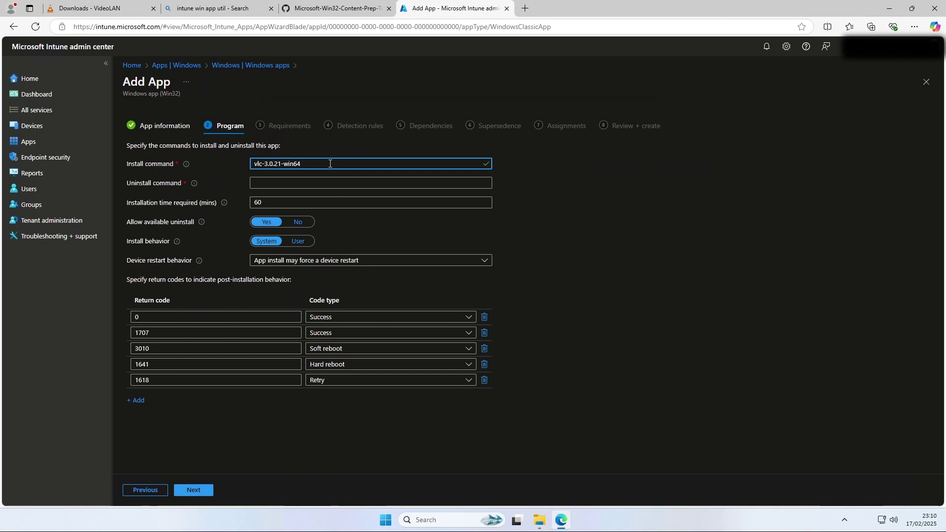
Set install command 'vlc-3.0.21-win64.exe /S' and uninstall command '%ProgramFiles(x86)%\VideoLAN\VLC\uninstall.exe /S'
text(.exe /S)
key(ctrl+a)
click(311, 183)
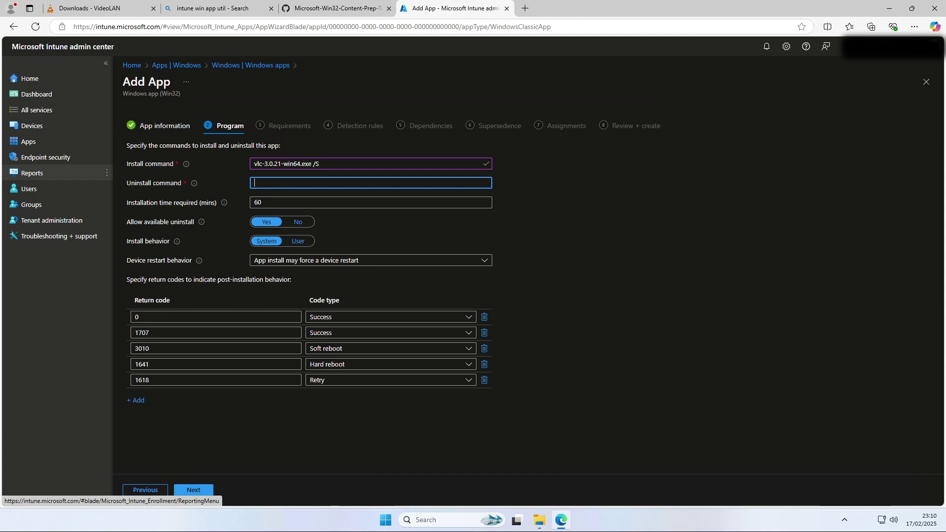
key(ctrl+v)
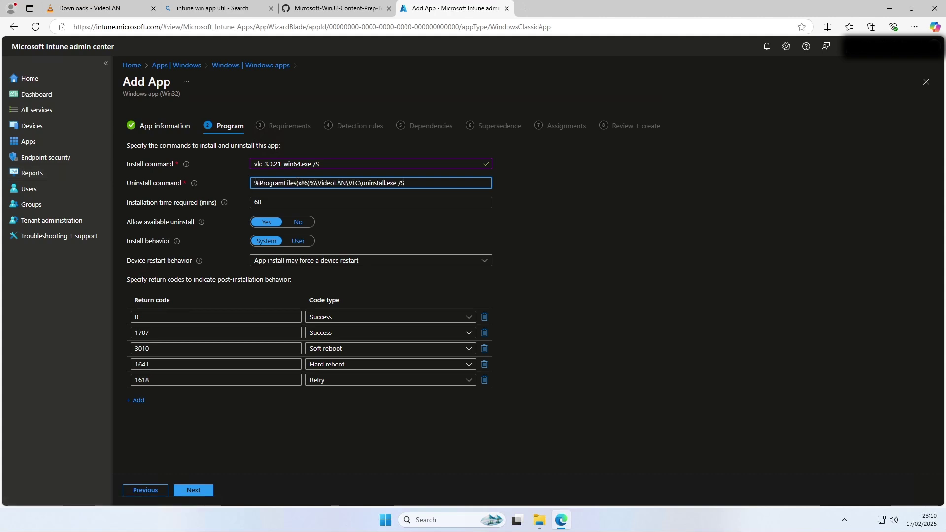
drag(405, 183, 255, 185)
click(433, 183)
click(268, 241)
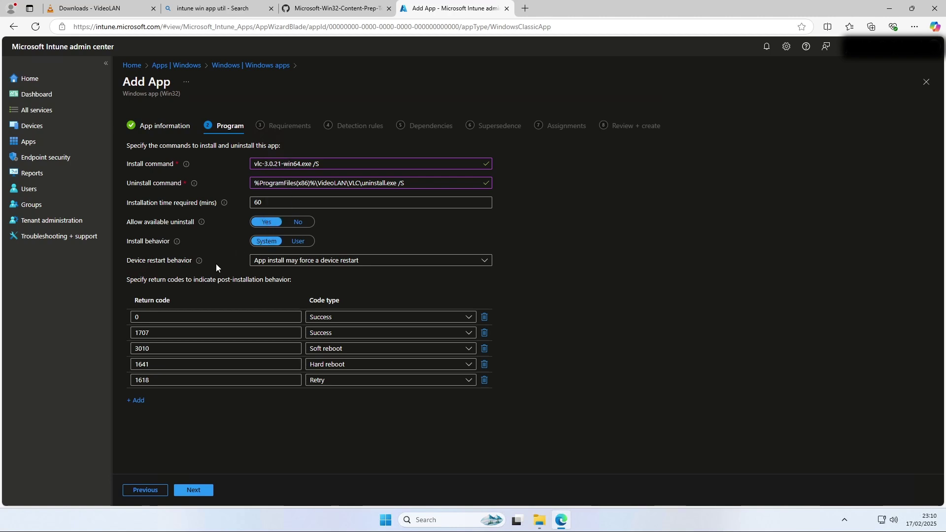
Require 64-bit architecture and a minimum OS of Windows 10 1607
click(191, 490)
click(264, 165)
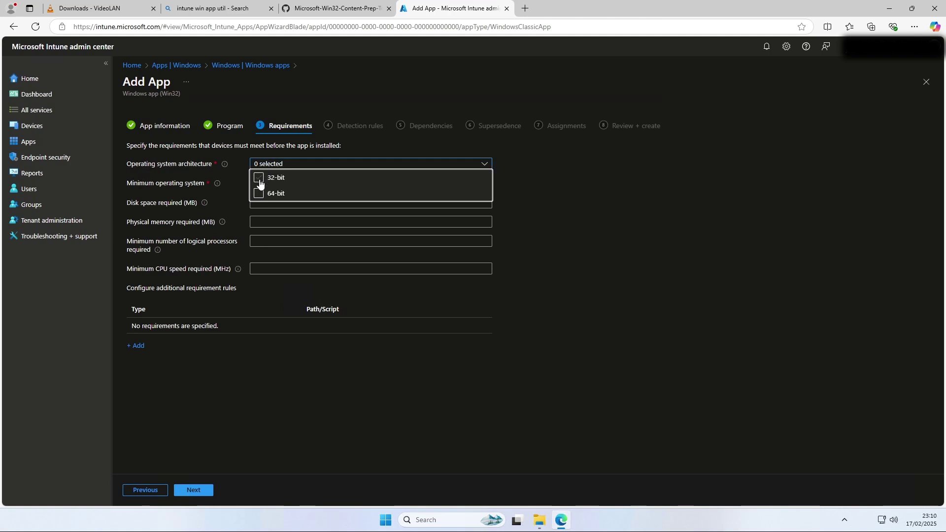
click(259, 194)
click(262, 183)
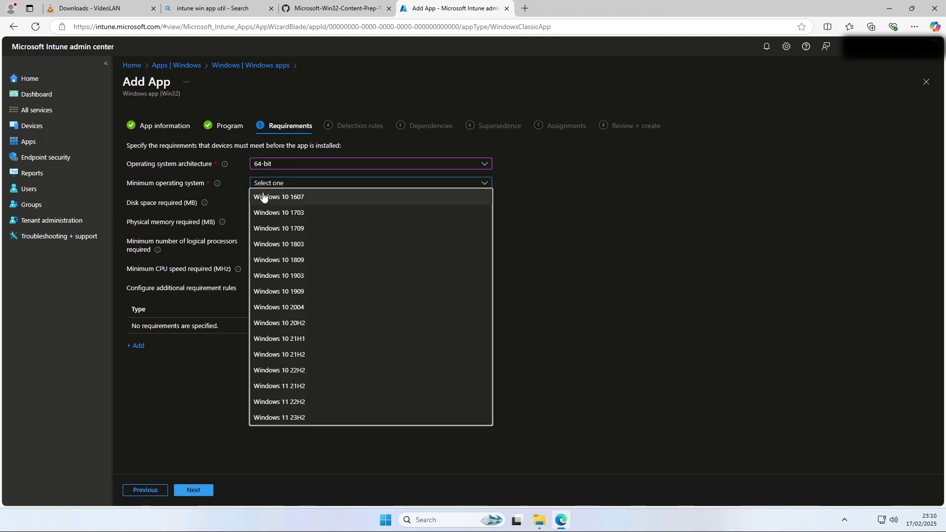
click(264, 194)
click(208, 222)
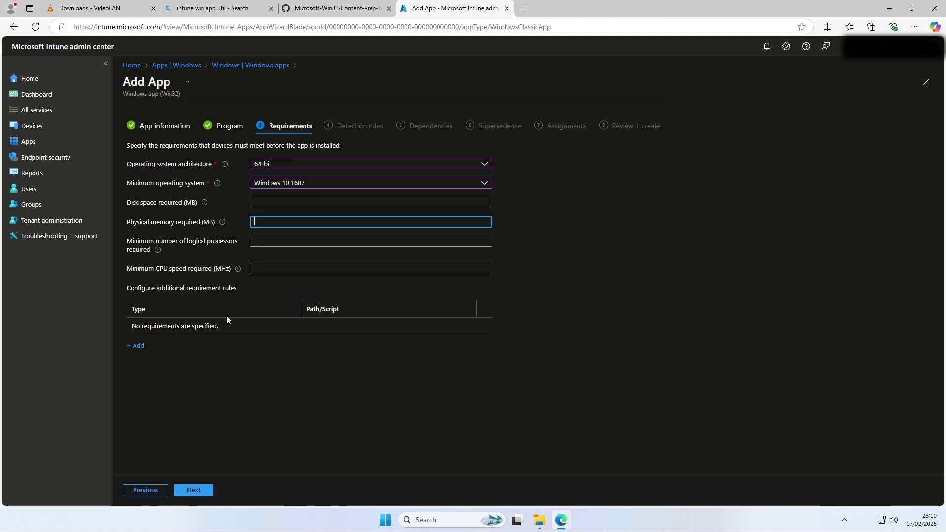
Choose to configure detection rules manually and start adding a new rule
click(189, 491)
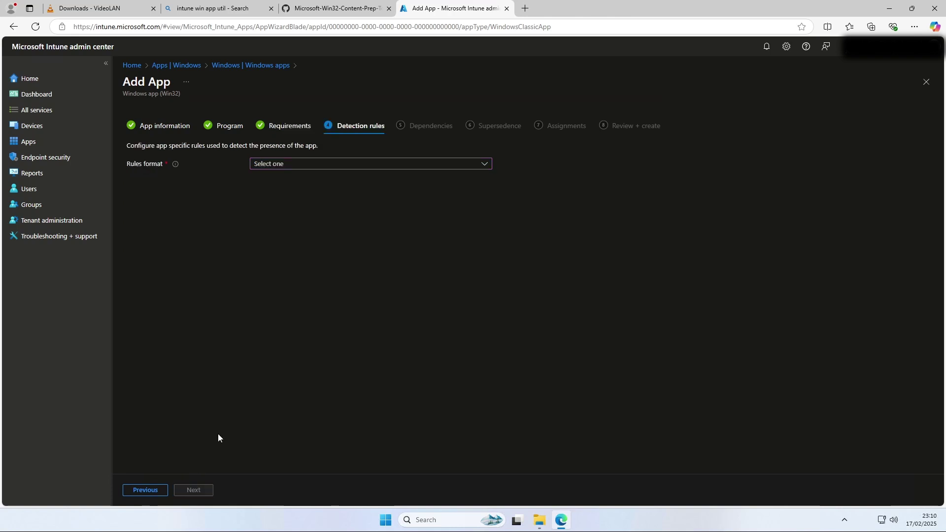
click(274, 164)
click(271, 177)
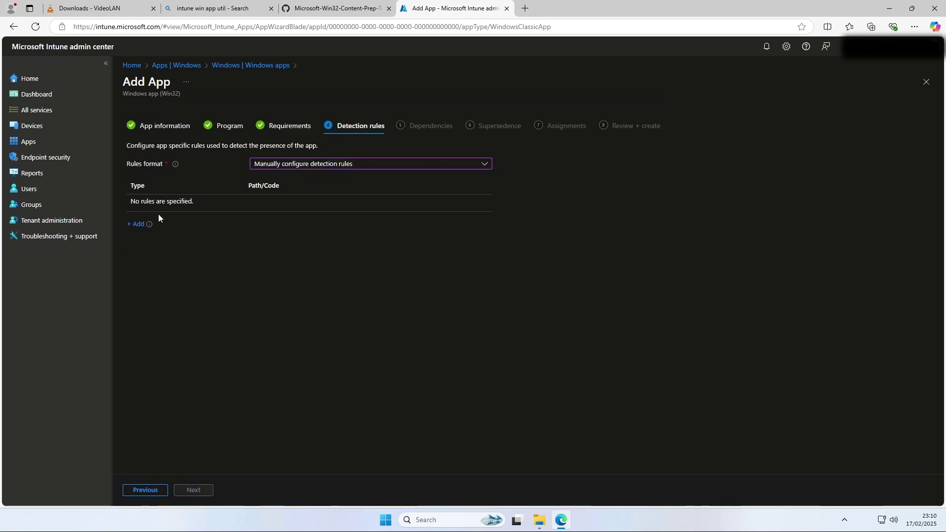
click(136, 224)
Add a File rule: path %ProgramFiles(x86)%\VideoLAN\VLC\, file vlc.exe, method File or folder exists
click(769, 121)
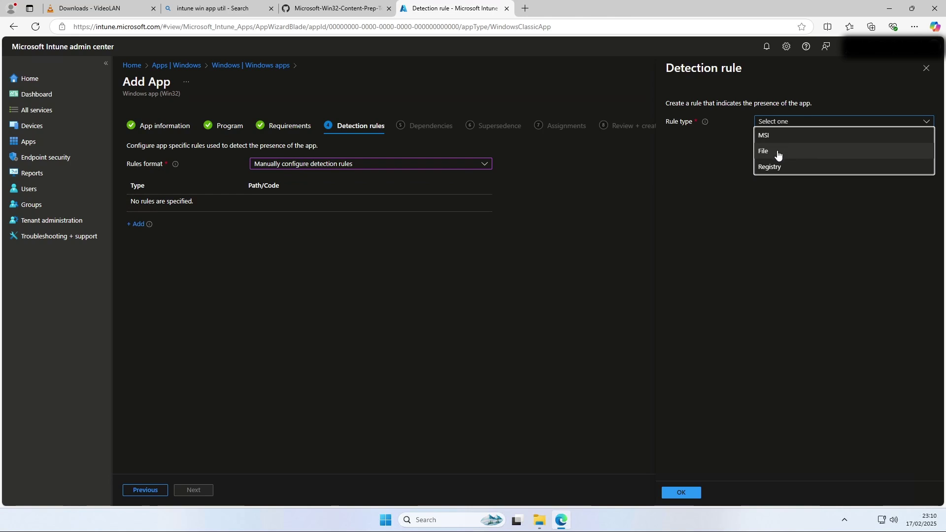
click(778, 152)
click(763, 151)
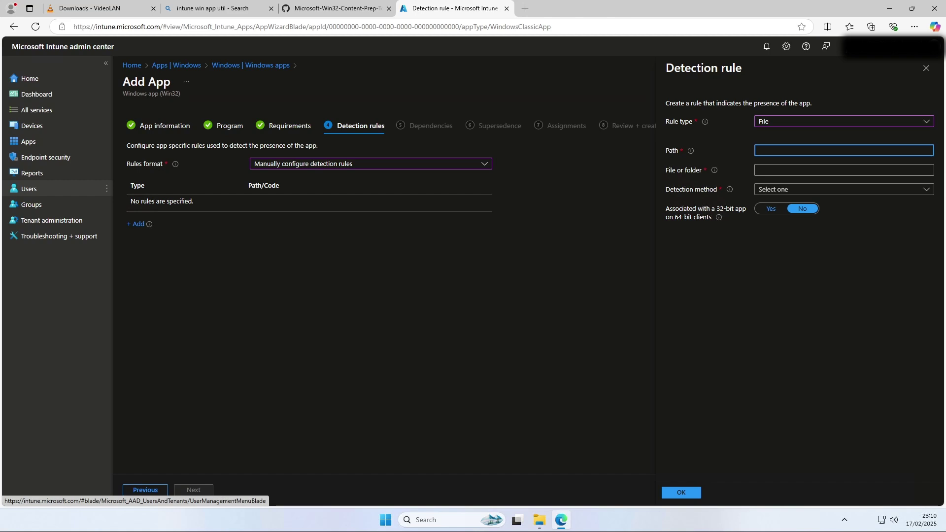
key(ctrl+v)
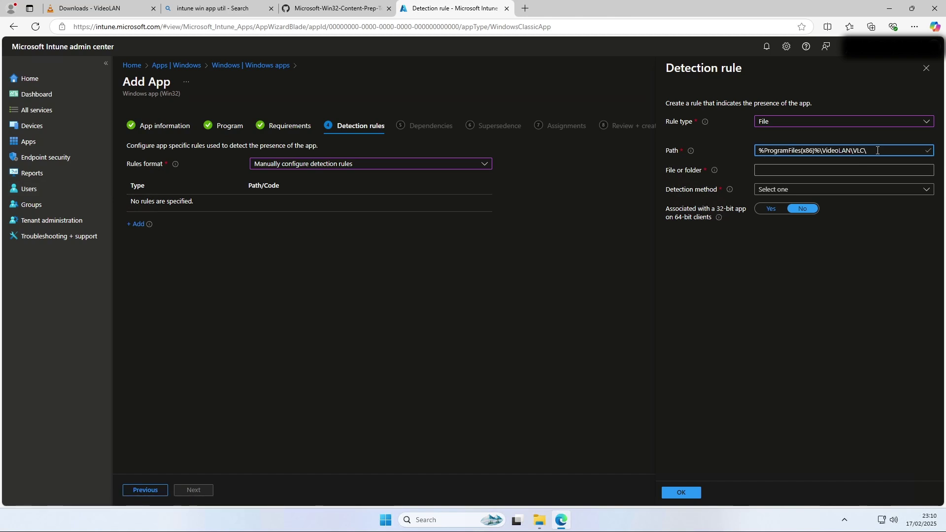
drag(870, 151, 740, 176)
key(End)
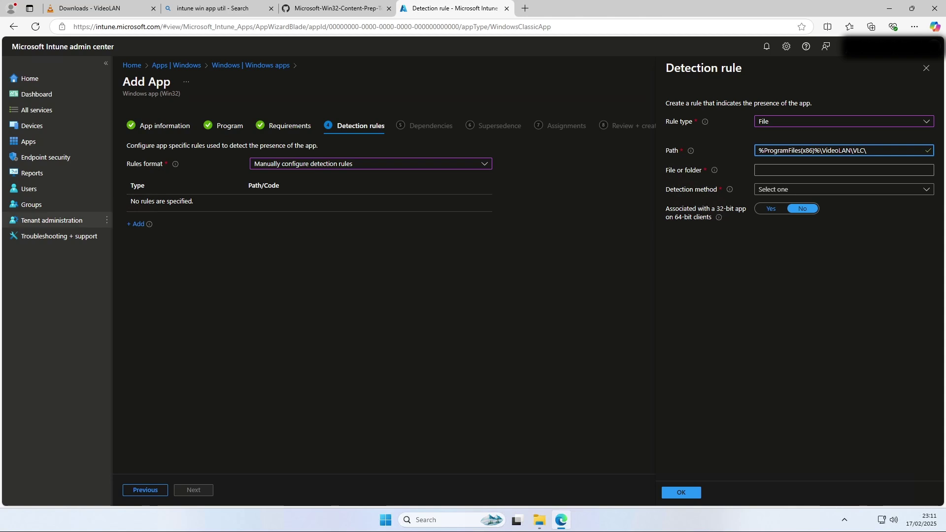
click(763, 169)
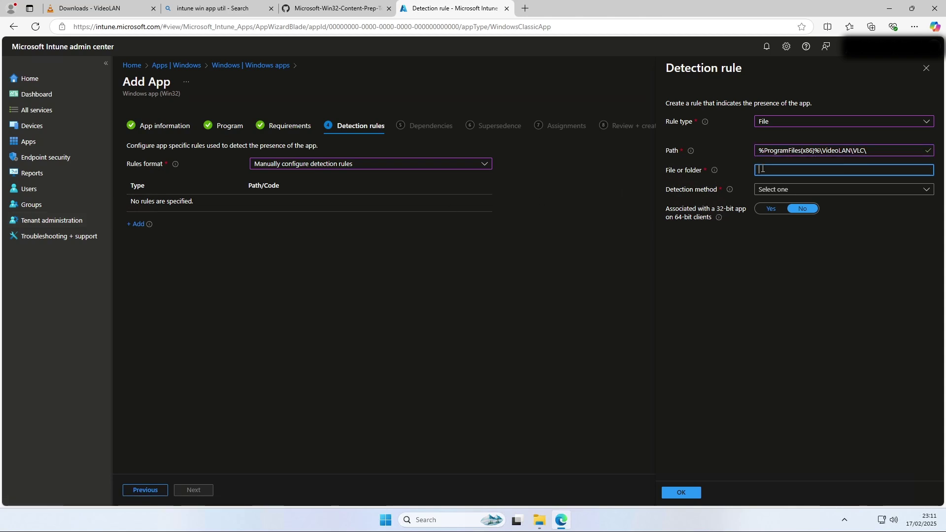
text(vlc.exe)
click(834, 191)
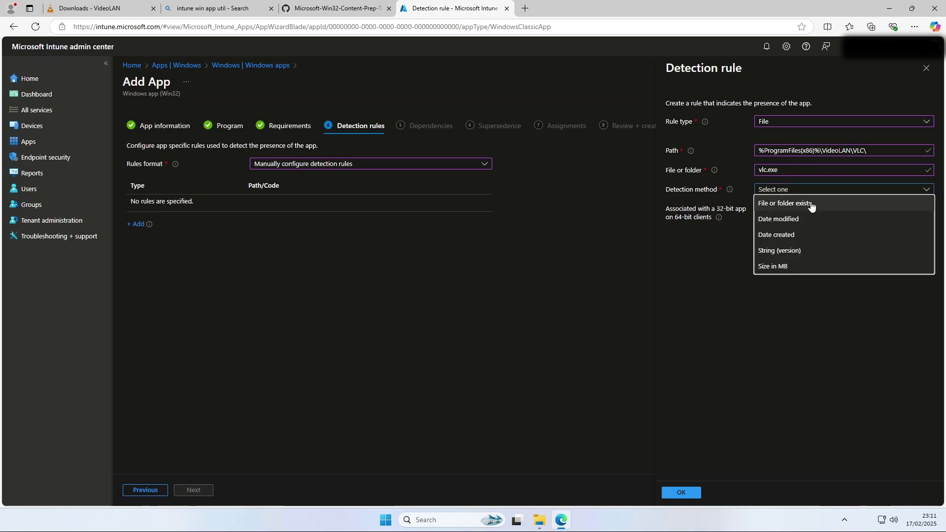
click(809, 204)
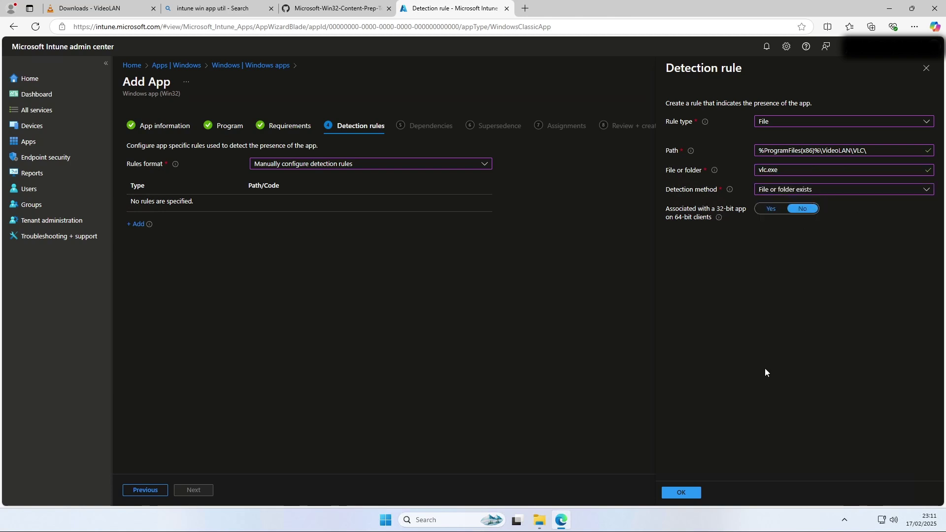
click(685, 494)
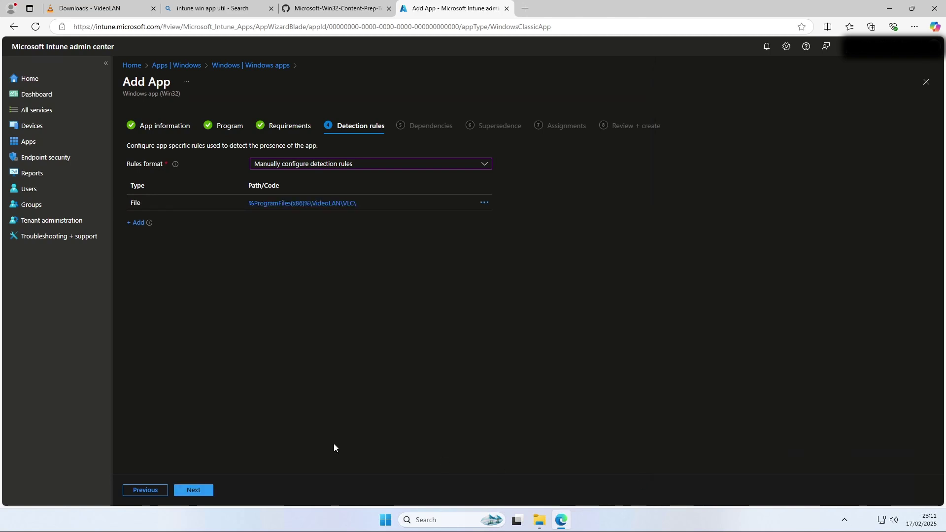
Skip Dependencies and Supersedence, assign the app as Required for All users, and reach Review + create
click(202, 491)
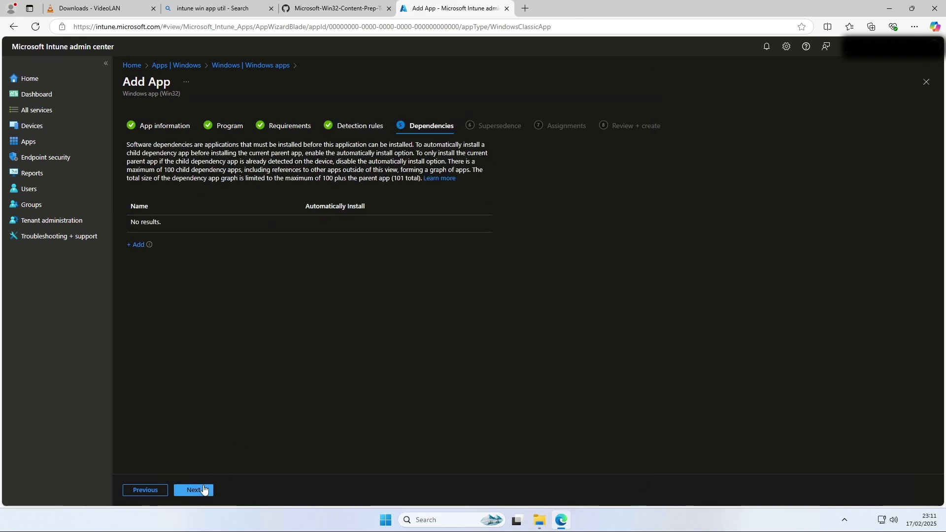
click(202, 490)
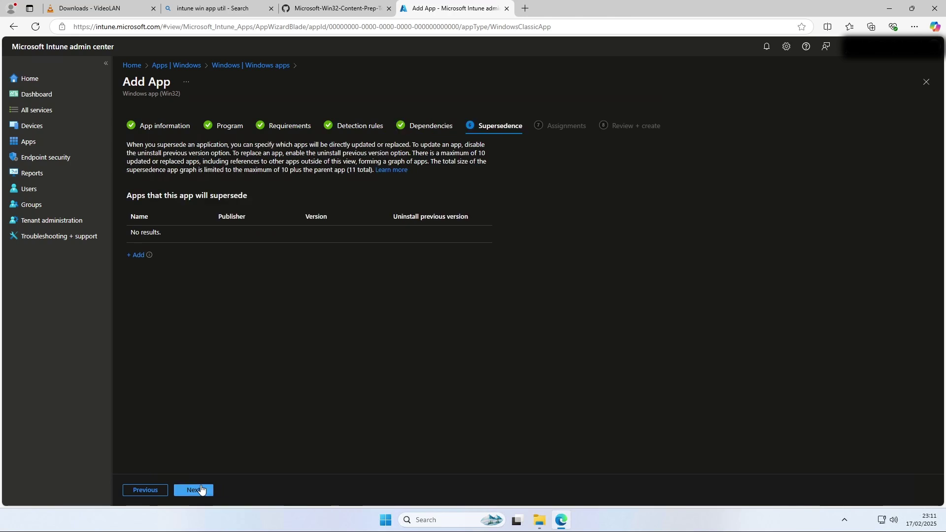
click(201, 489)
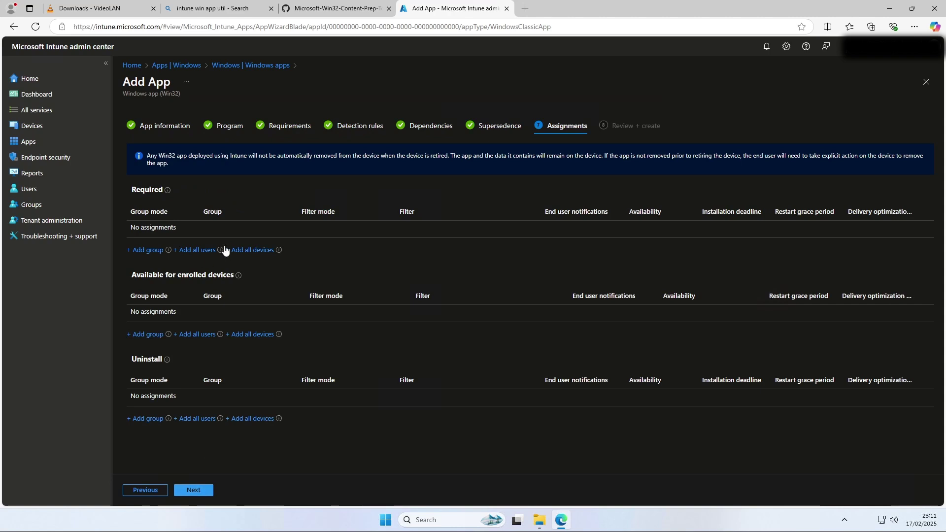
click(204, 250)
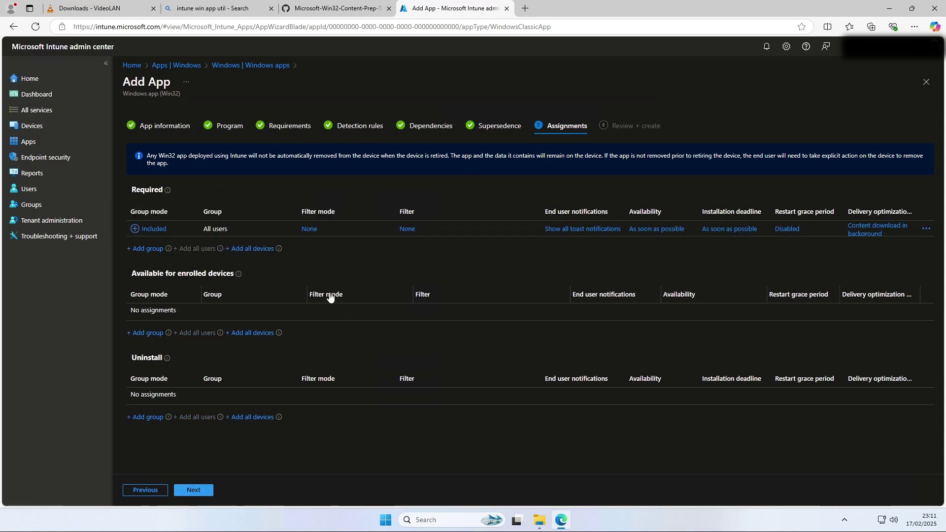
click(196, 493)
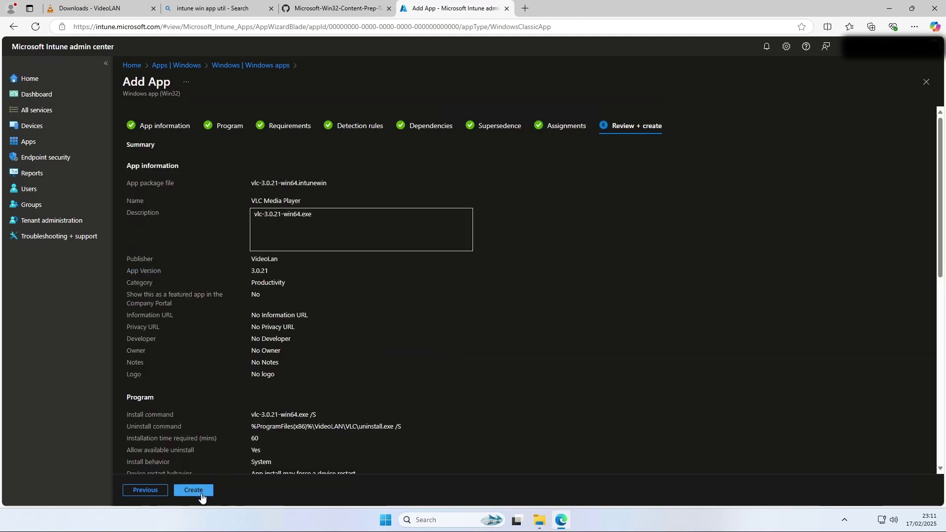
Create the VLC Media Player app from the Review + create page
click(200, 494)
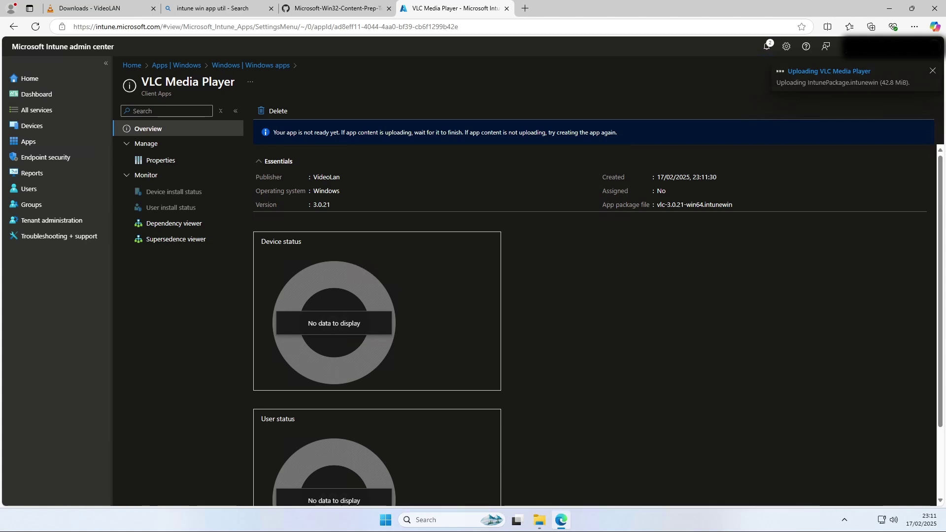
Check VLC Media Player 3.0.21 in the Windows apps list and its overview, then return to the list
click(251, 65)
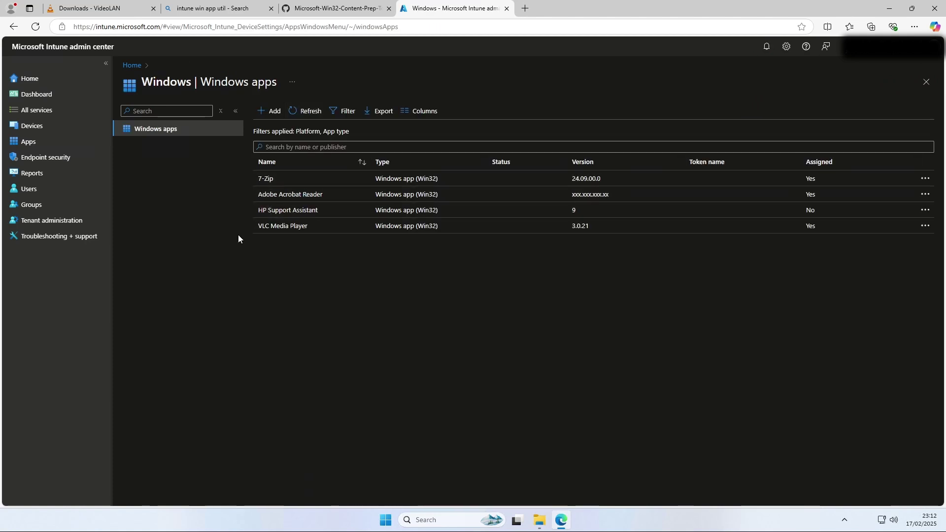
drag(238, 239, 429, 250)
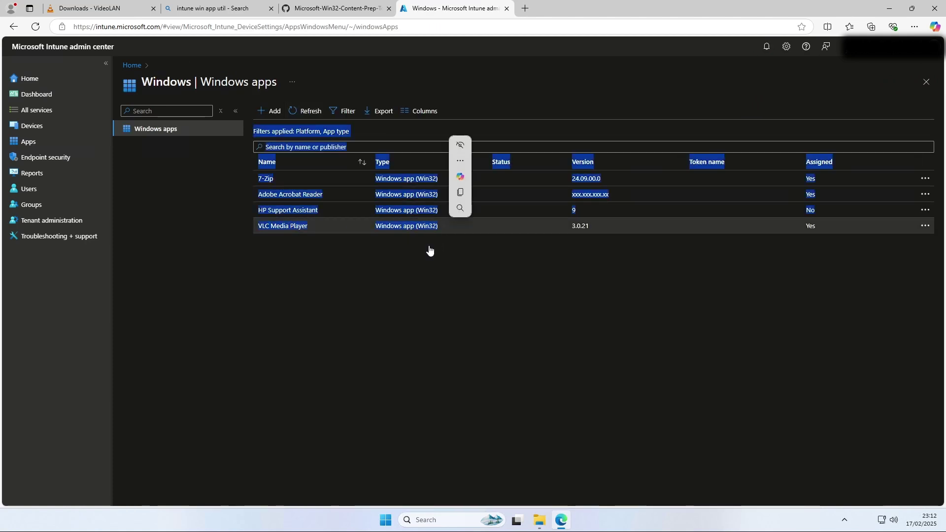
click(314, 243)
click(316, 228)
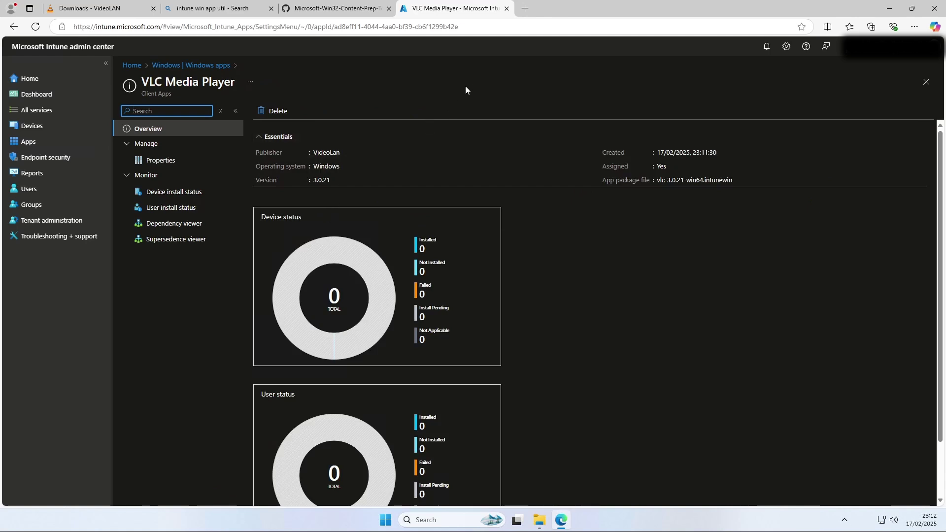
click(229, 65)
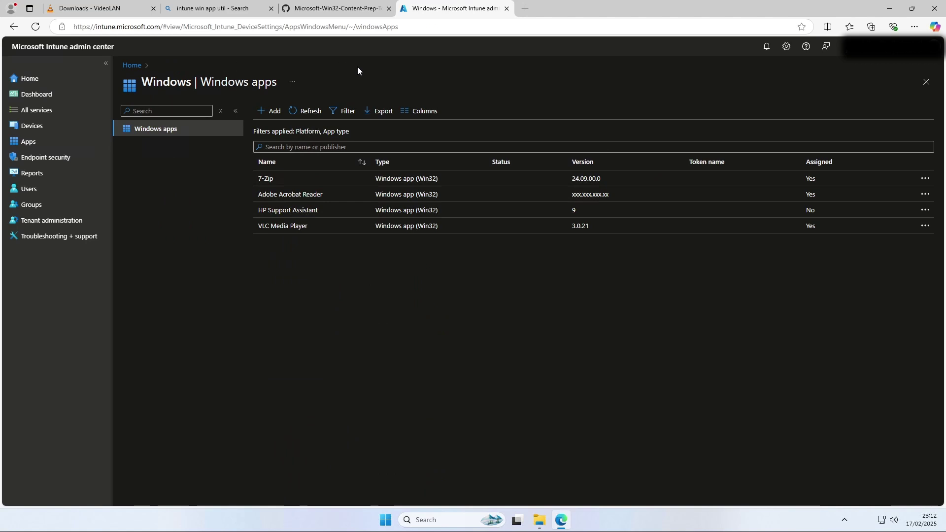